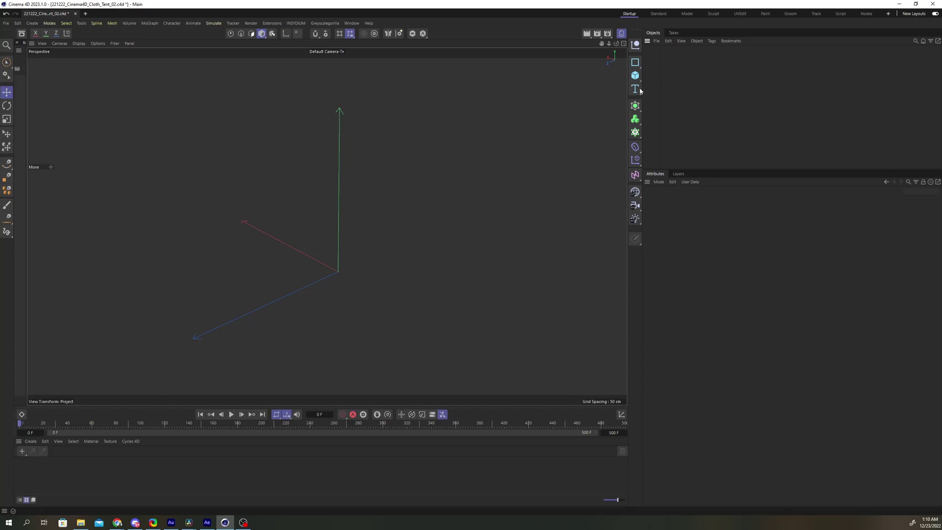
Step: Add a cube, lengthen it to about 516 cm along X and raise it to ground level
click(635, 75)
drag(305, 251, 249, 240)
drag(339, 257, 349, 211)
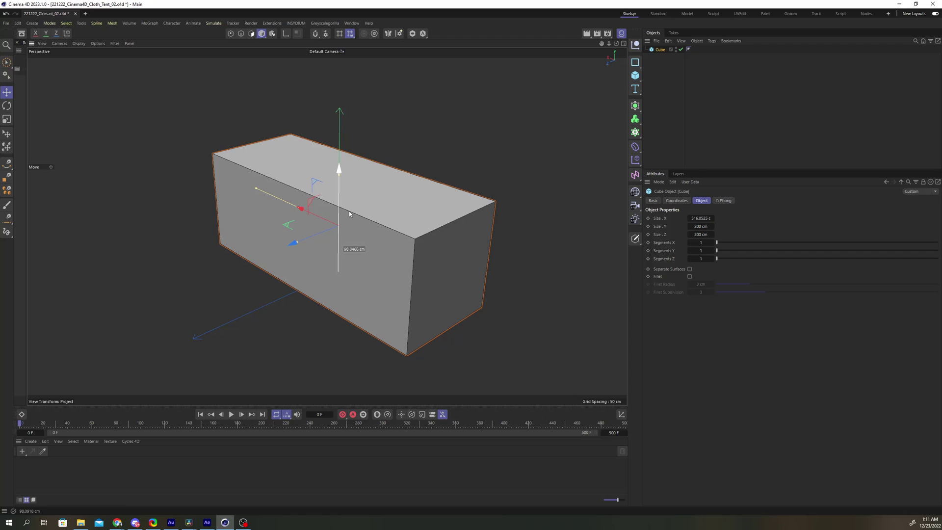
Step: Give the cube 3 segments along X and 2 along Z
click(713, 258)
click(713, 242)
click(712, 242)
Step: Duplicate the cube and make the copy an editable polygon object
click(660, 50)
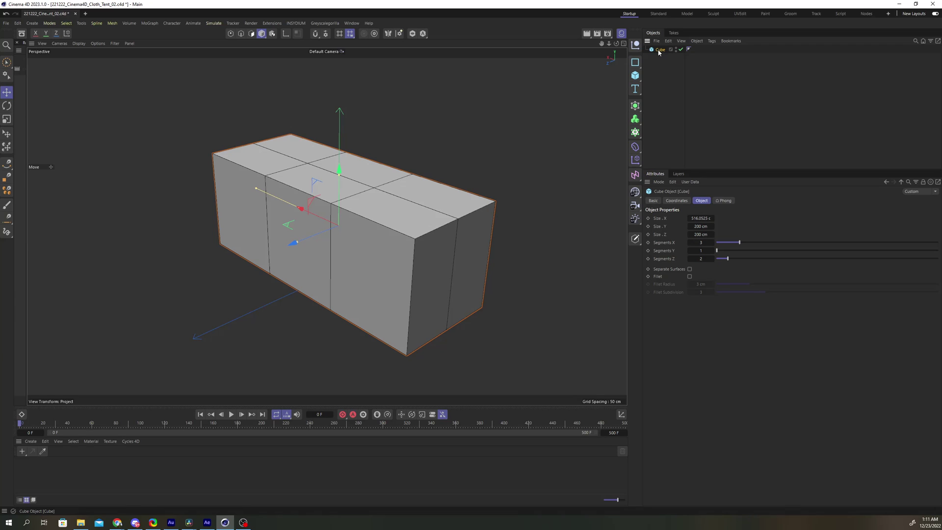
ctrl+drag(659, 50, 658, 59)
key(c)
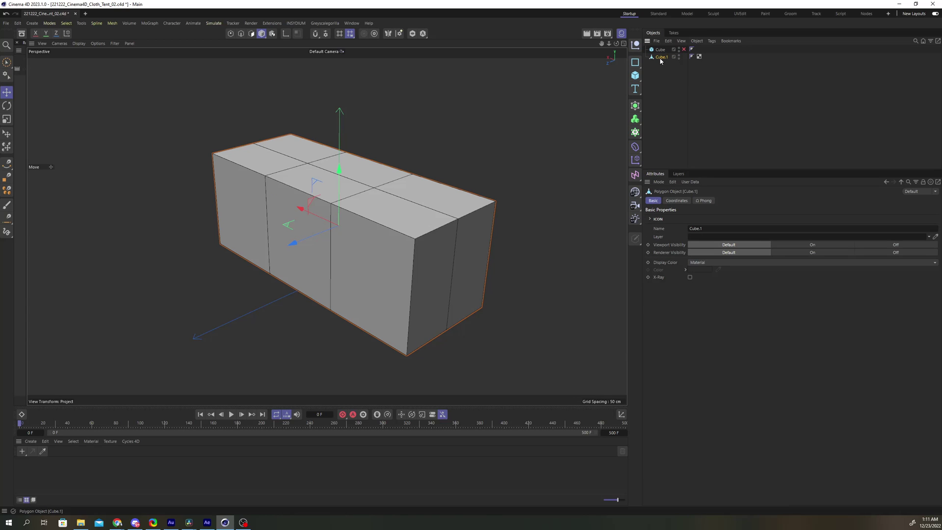
Step: Select the two long outer edge rows on the cube copy's top and lower them to form a pitched roof
click(241, 33)
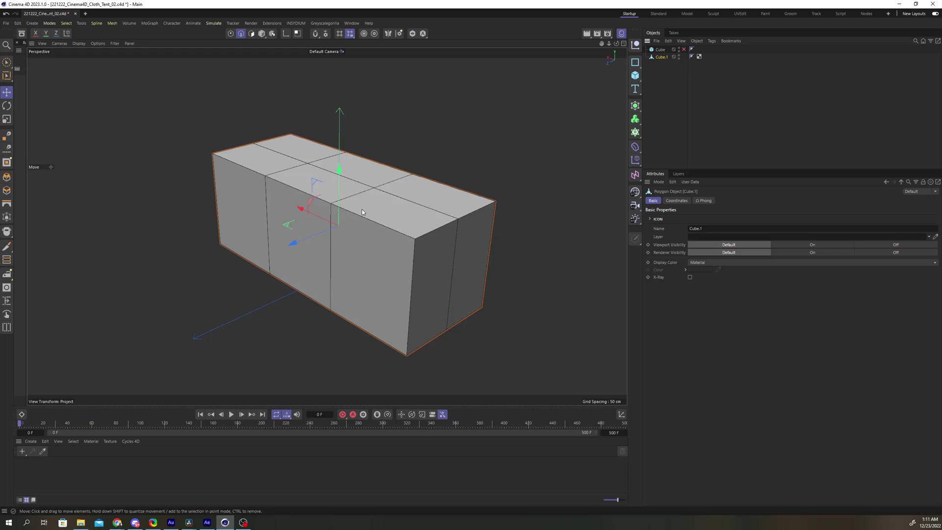
double_click(368, 225)
shift+double_click(472, 194)
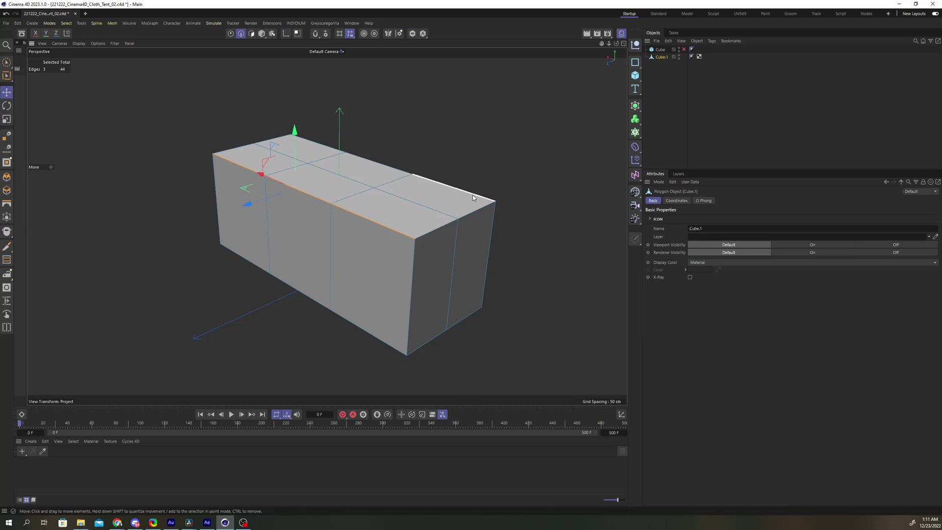
drag(339, 151, 297, 178)
Step: Scale the selected side edges closer together across the width and lower them further to shape the tent's profile
key(t)
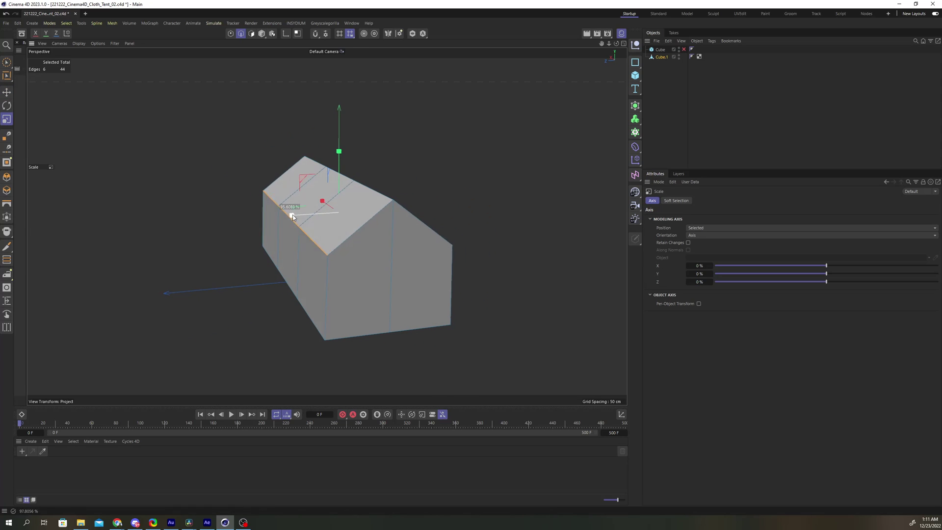
drag(290, 213, 312, 211)
key(e)
drag(341, 183, 343, 204)
key(t)
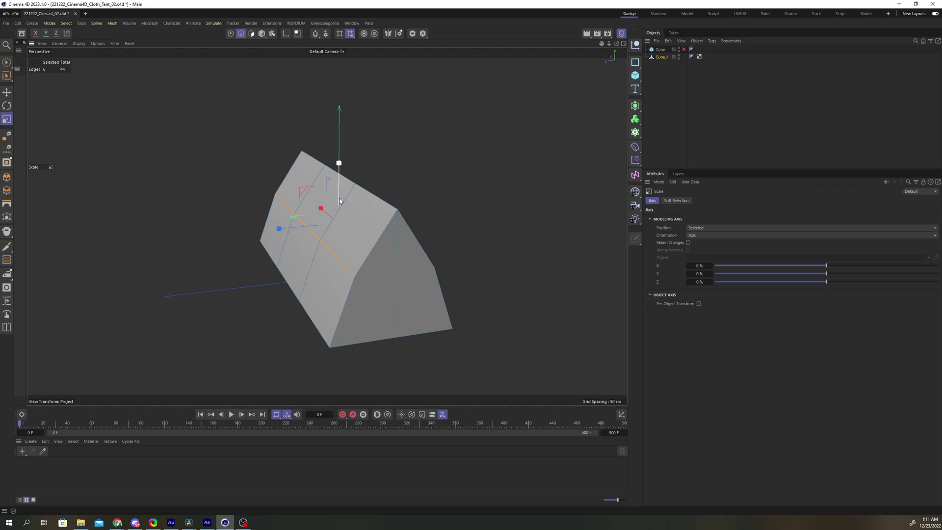
drag(281, 228, 309, 226)
alt+drag(314, 245, 333, 243)
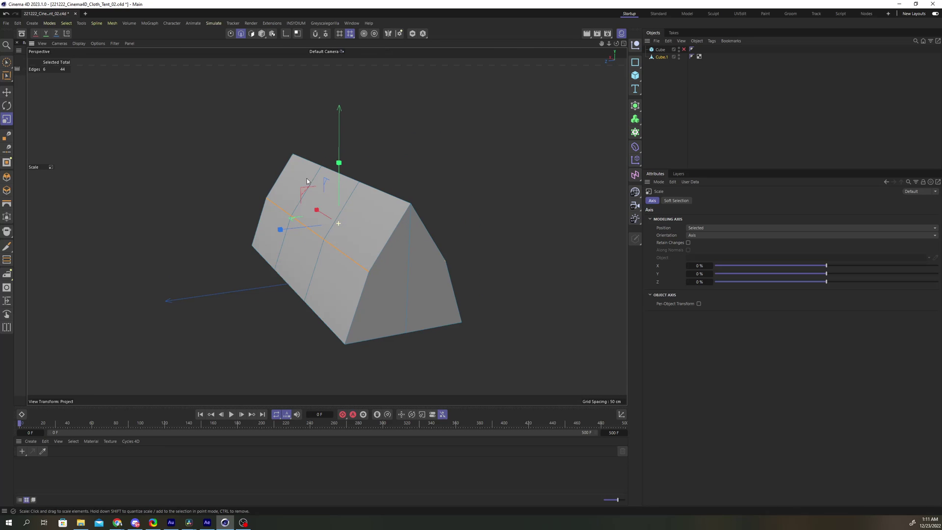
Step: Select the polygons on the tent's ends and underside and delete them, leaving only the sloped sides
click(251, 34)
click(391, 296)
shift+click(425, 304)
mouse_move(424, 304)
alt+mouse_down()
mouse_move(410, 266)
mouse_move(420, 215)
alt+mouse_up()
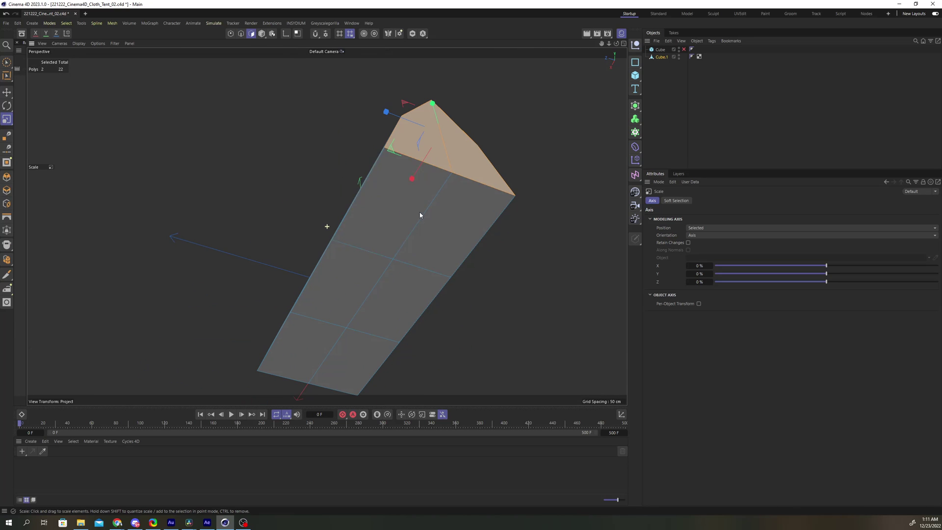
key(space)
mouse_move(397, 277)
shift+mouse_down()
mouse_move(325, 346)
mouse_move(341, 293)
mouse_move(315, 248)
mouse_move(191, 297)
mouse_move(160, 290)
shift+mouse_up()
key(Delete)
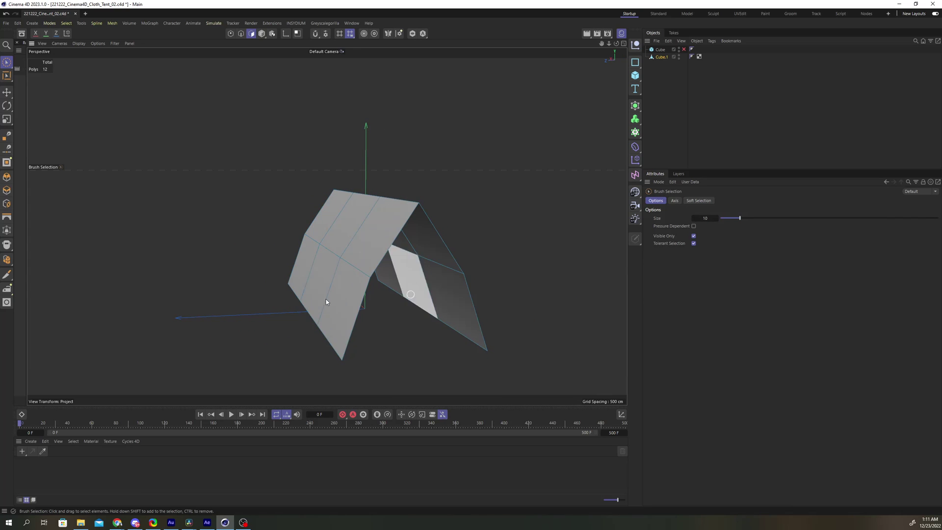
Step: Select all edges of the tent mesh and convert them with Edge to Spline
alt+drag(409, 281, 353, 276)
click(240, 33)
click(358, 169)
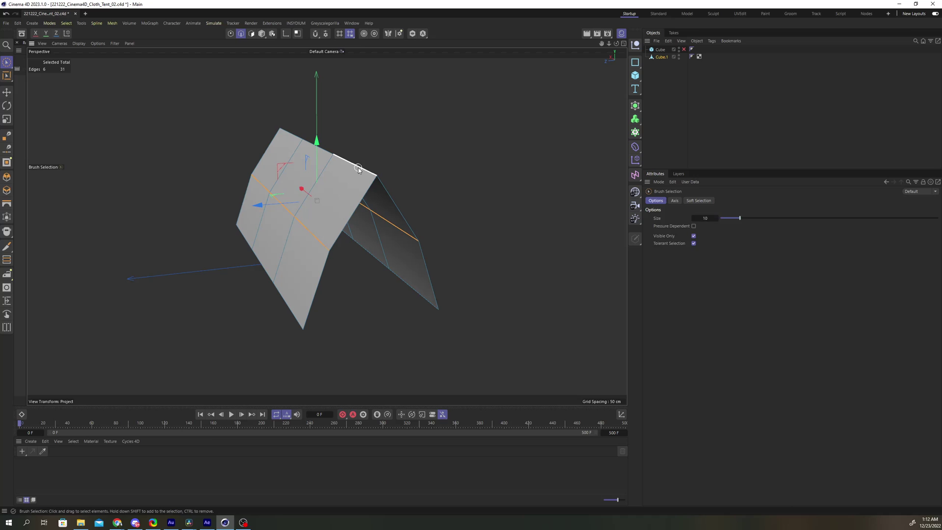
key(e)
key(ctrl+a)
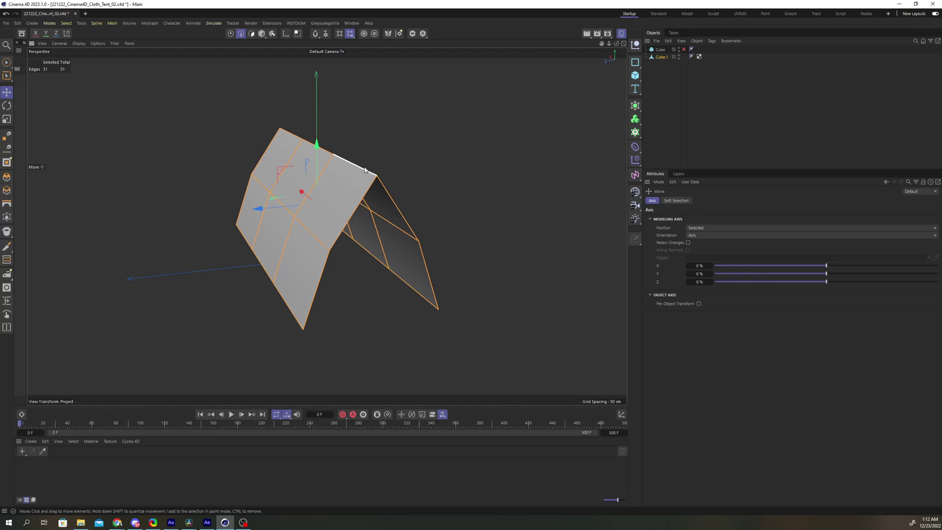
key(shift+c)
text(edge)
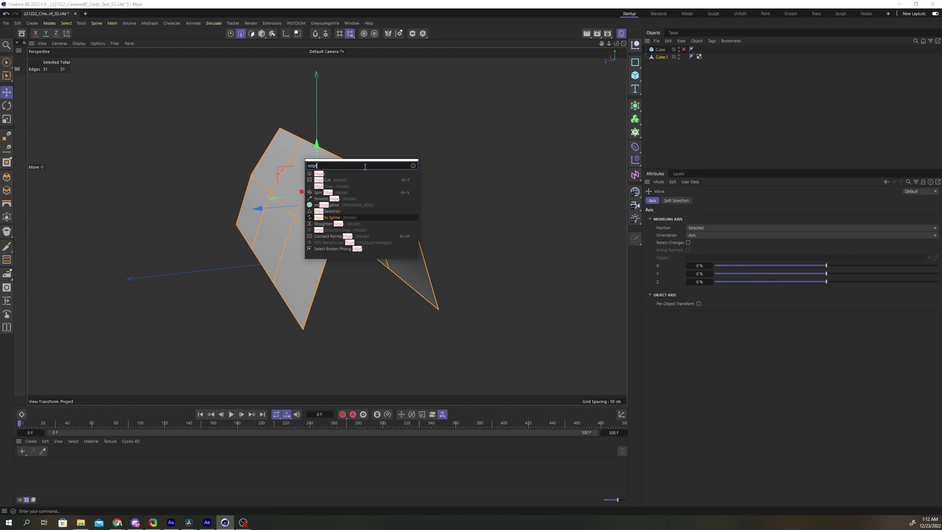
key(Return)
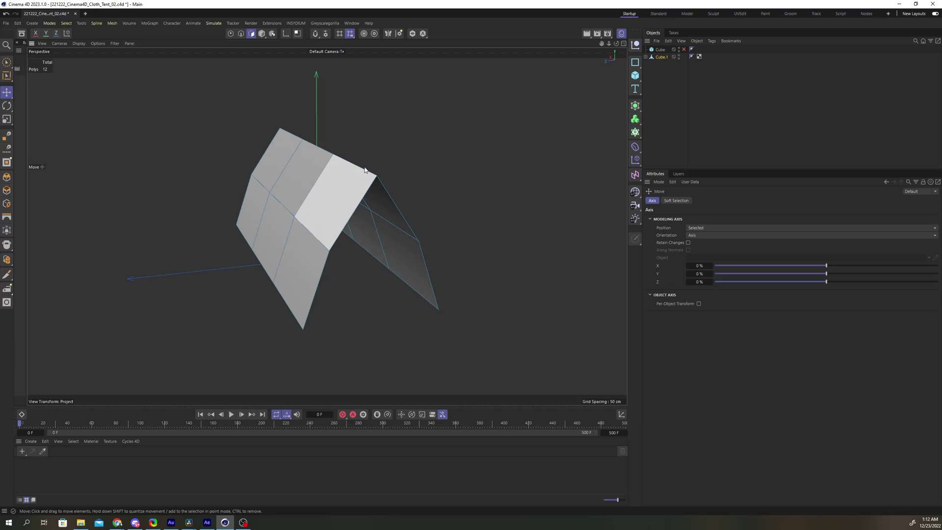
Step: Move the extracted spline out from under the mesh object and rename the mesh Tent
click(645, 57)
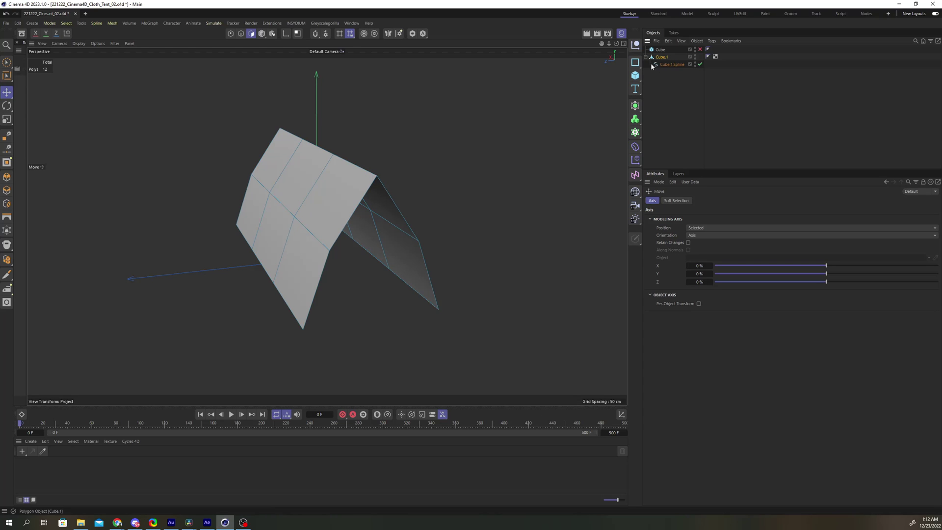
drag(665, 64, 675, 96)
click(671, 80)
double_click(660, 57)
text(Tent)
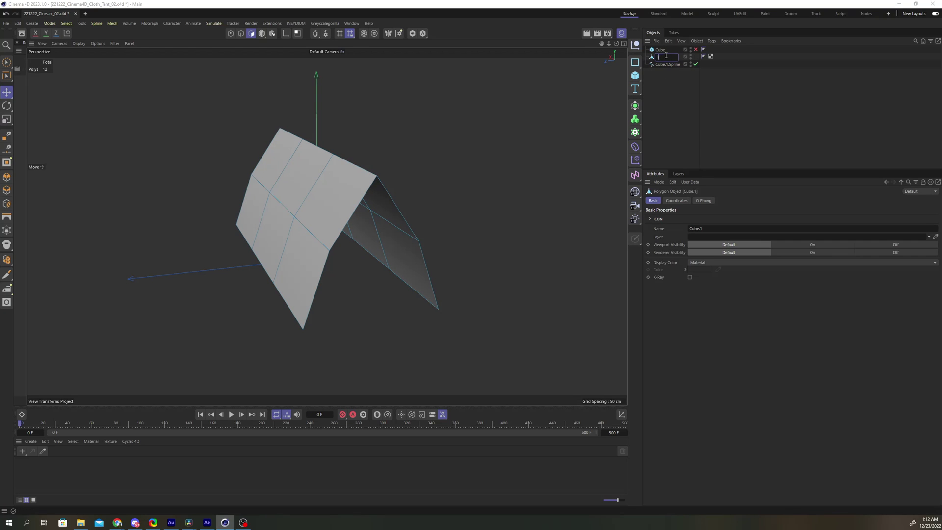
key(Return)
Step: Place the extracted edge spline inside a new Sweep object
click(659, 64)
click(634, 106)
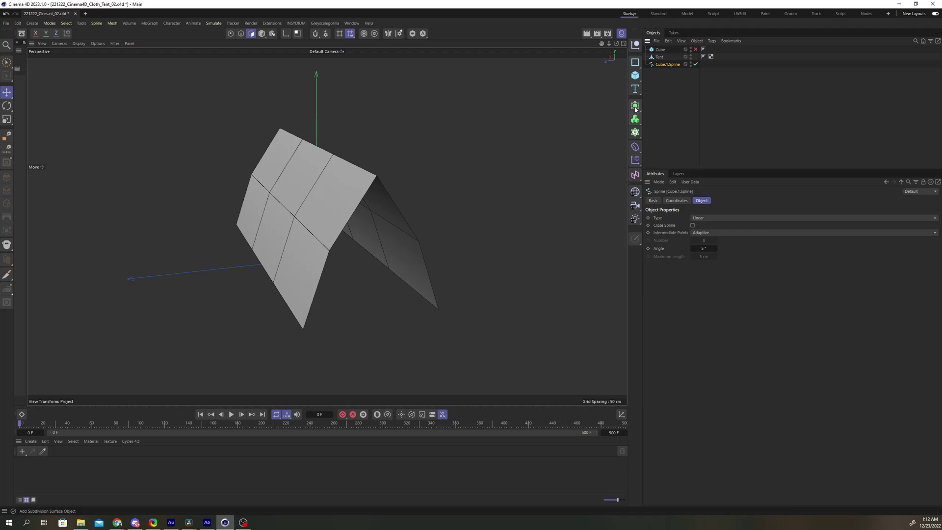
click(717, 149)
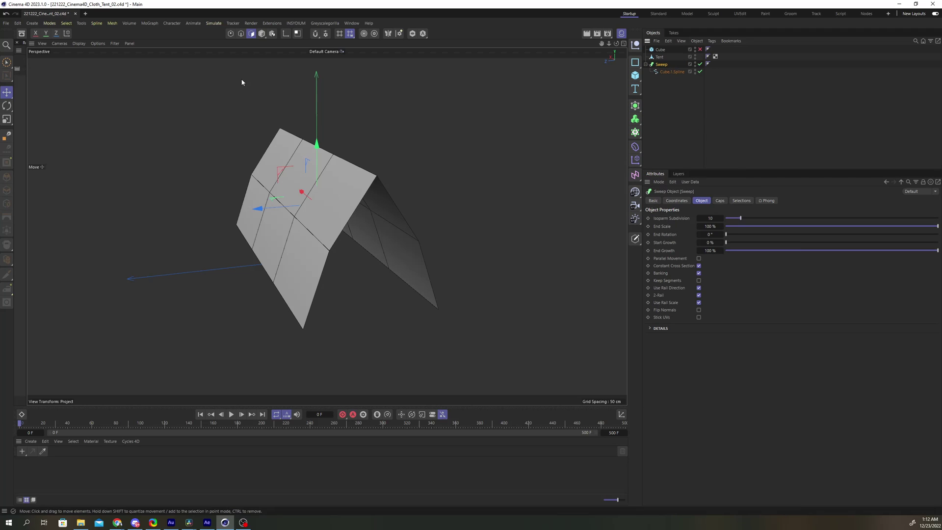
Step: Add an n-Side spline as the sweep's profile and set its radius to 2 cm
click(635, 63)
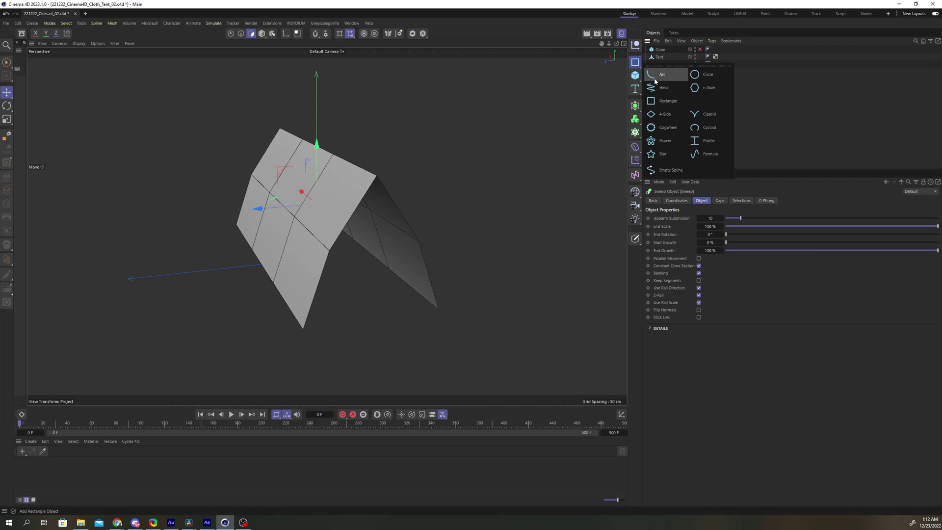
click(706, 88)
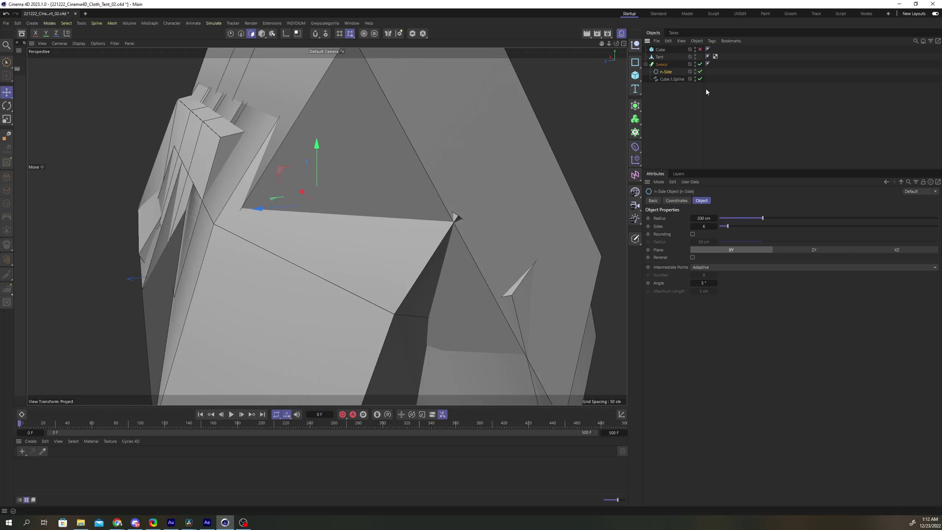
click(707, 218)
text(2)
key(Return)
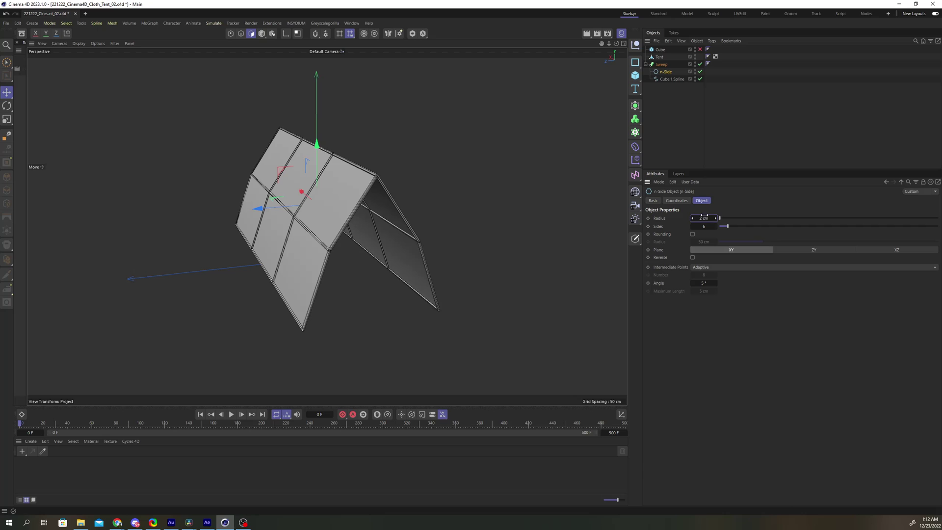
Step: Duplicate the Tent mesh below the sweep and hide the original Tent
click(660, 58)
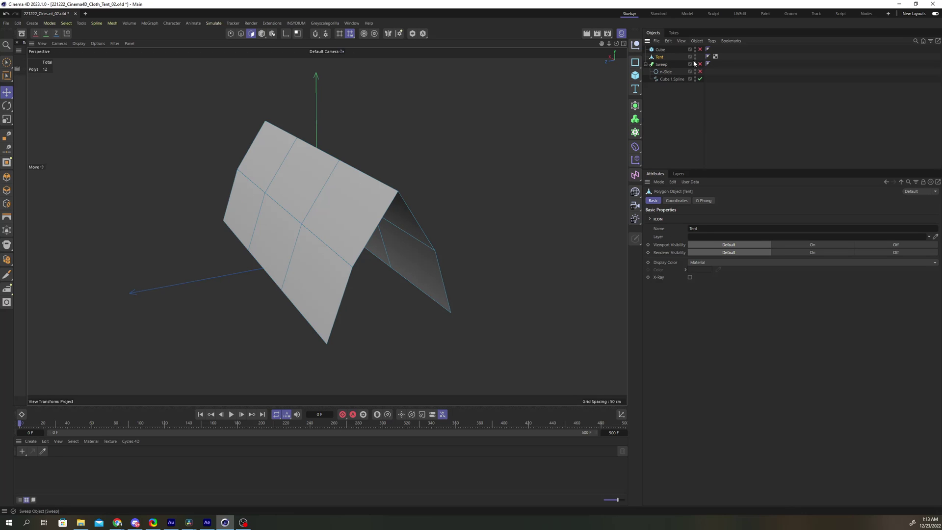
ctrl+drag(660, 58, 659, 83)
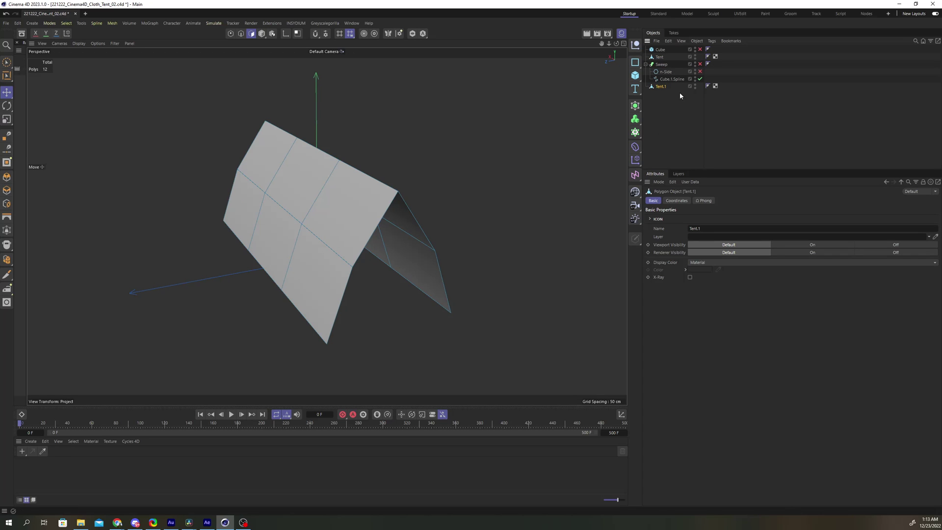
alt+click(696, 58)
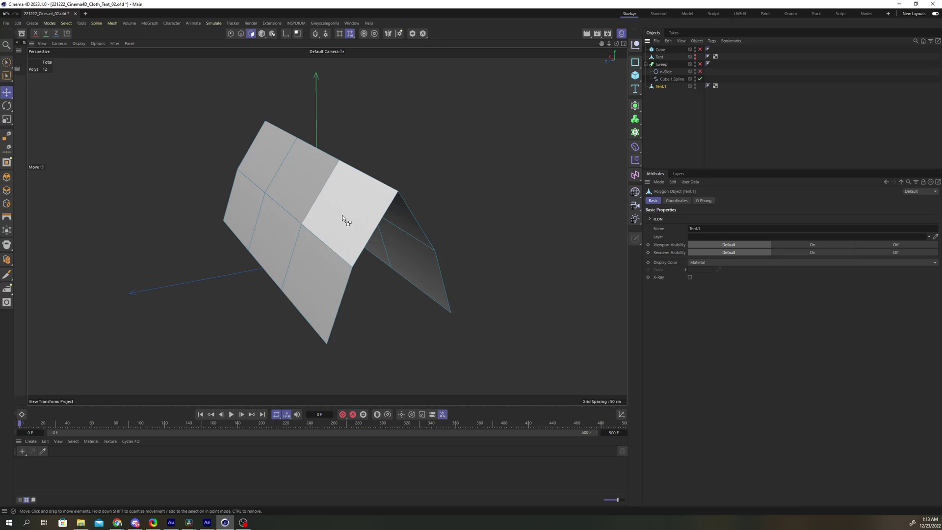
Step: Select all polygons of the tent copy and subdivide them four times
key(ctrl+a)
key(u)
key(s)
key(u)
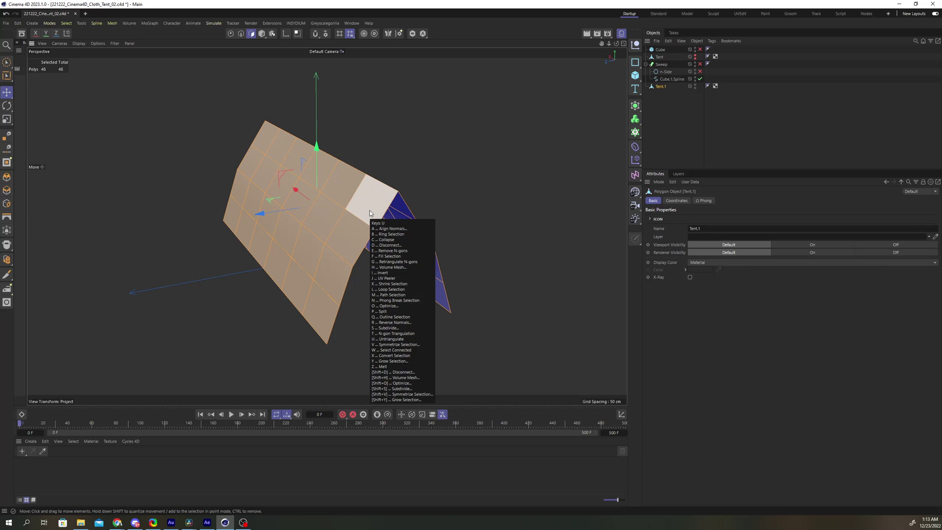
key(s)
key(u)
key(s)
key(u)
key(s)
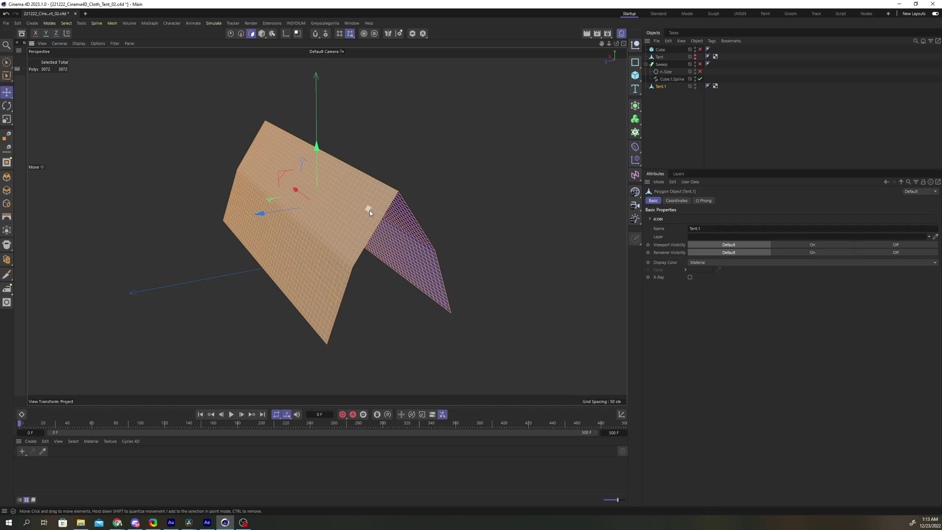
click(715, 137)
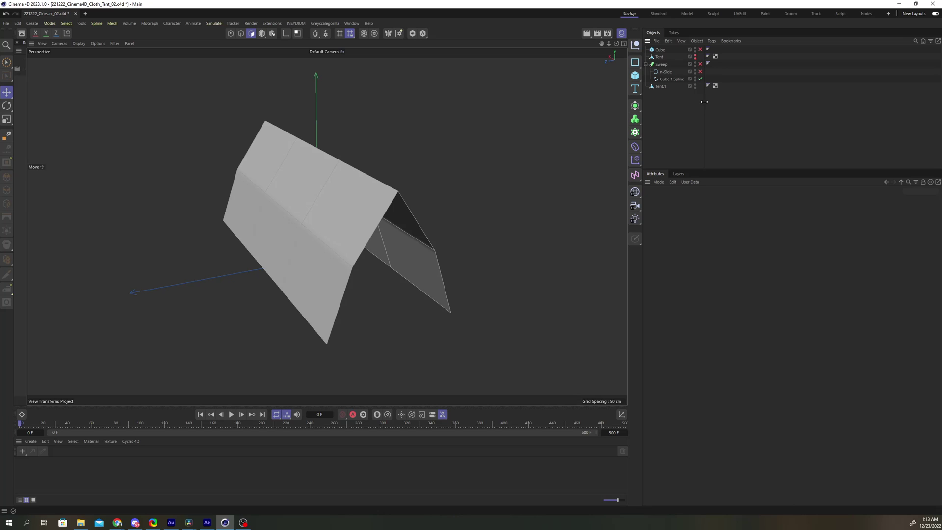
Step: Create a vertex map on the tent copy by setting the vertex weight to 100 %
drag(704, 101, 714, 103)
click(660, 85)
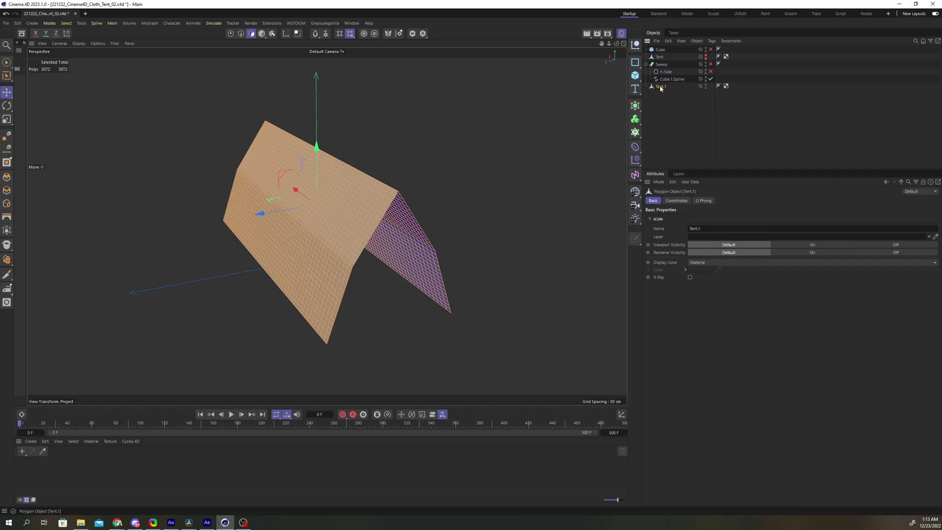
click(67, 23)
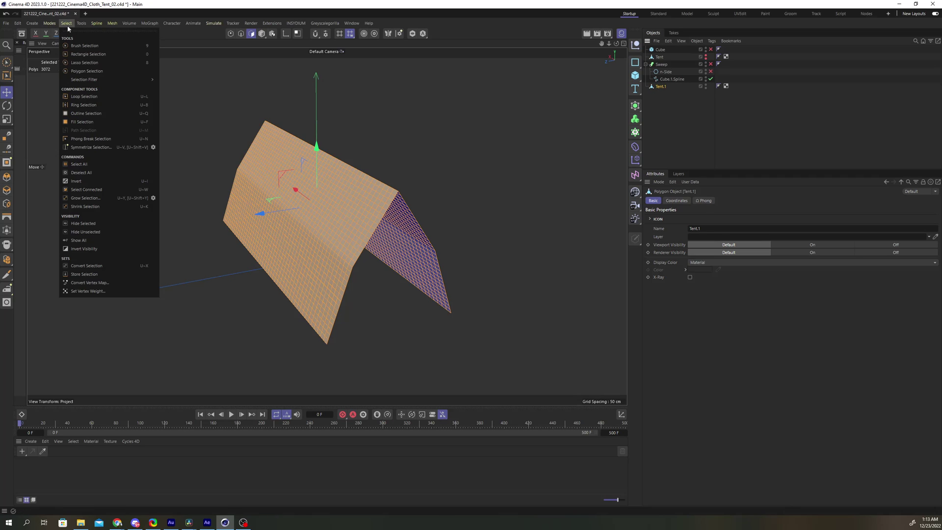
click(106, 292)
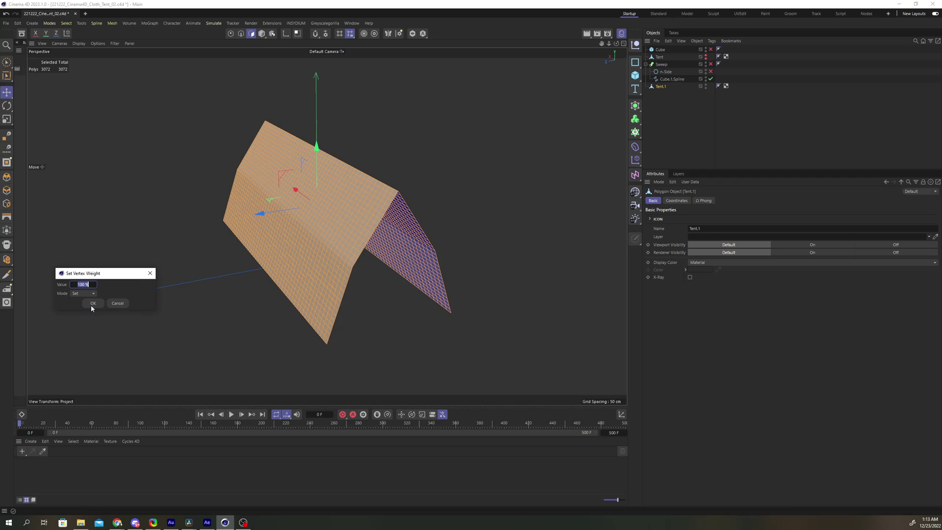
click(93, 303)
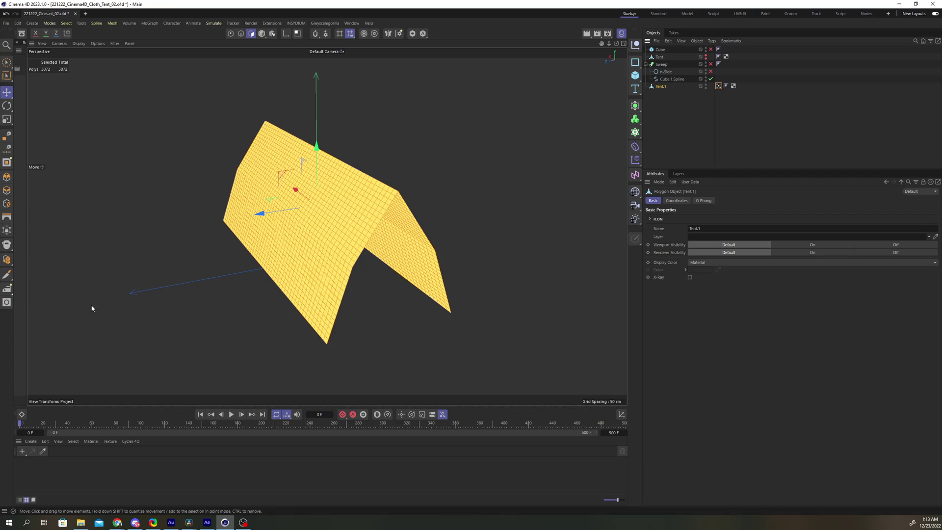
Step: Enable fields on the vertex map, delete the Freeze layer and add the extracted edge spline as a field
click(719, 86)
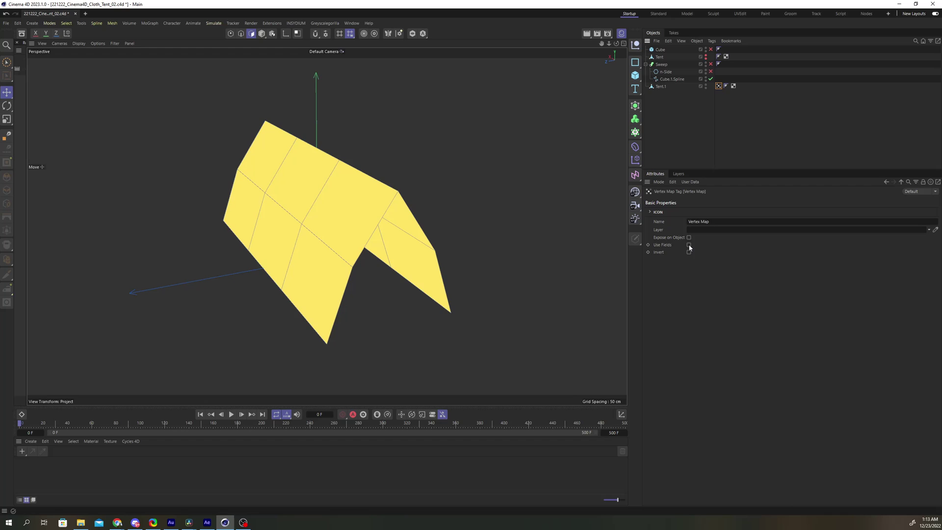
click(689, 245)
click(675, 242)
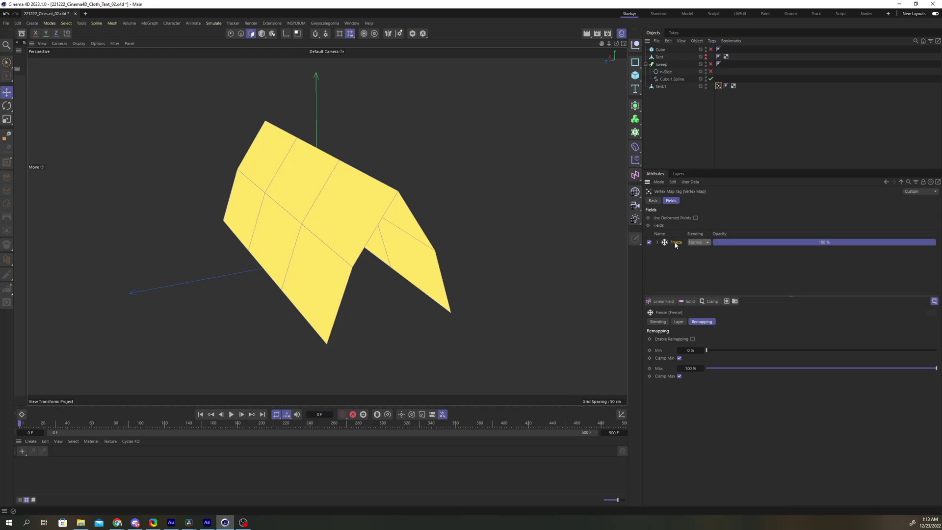
key(Delete)
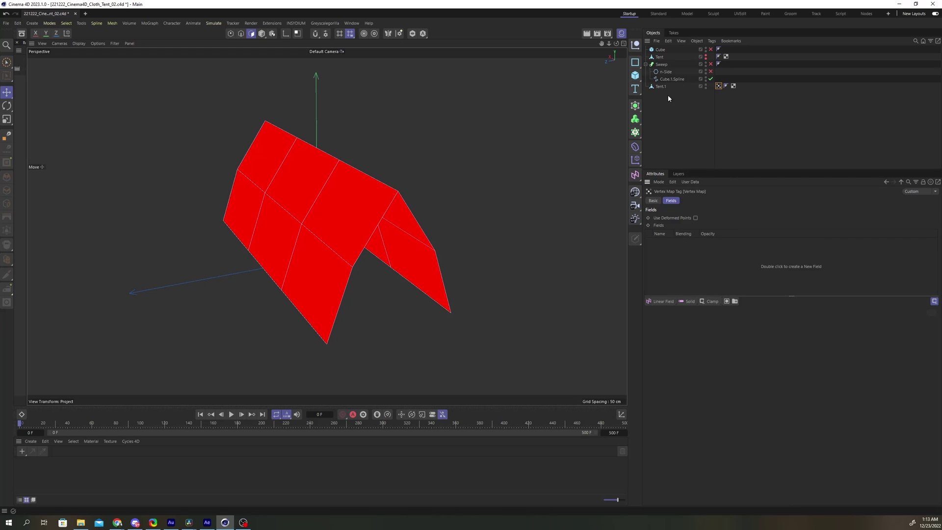
drag(669, 77, 700, 255)
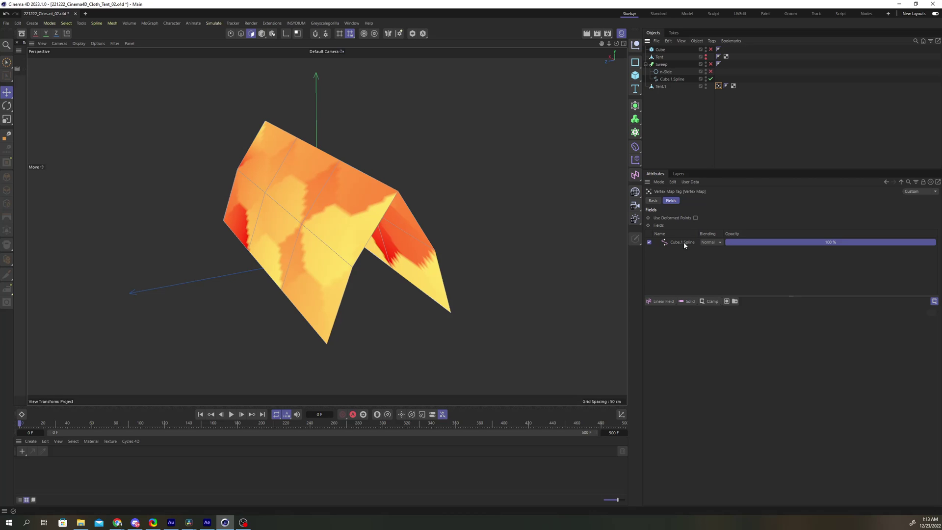
Step: Set the spline field's shape to Curve, its distance mode to Radius and its radius to 1 cm
click(684, 242)
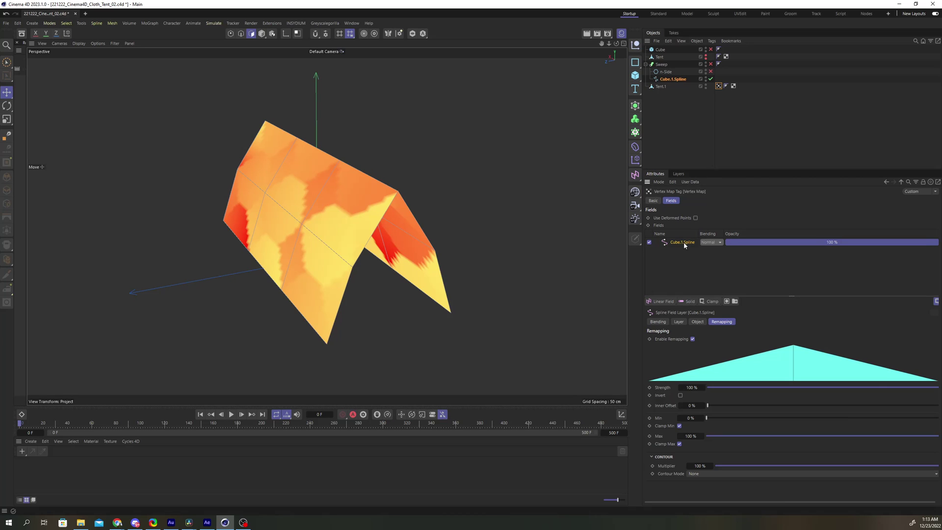
click(679, 322)
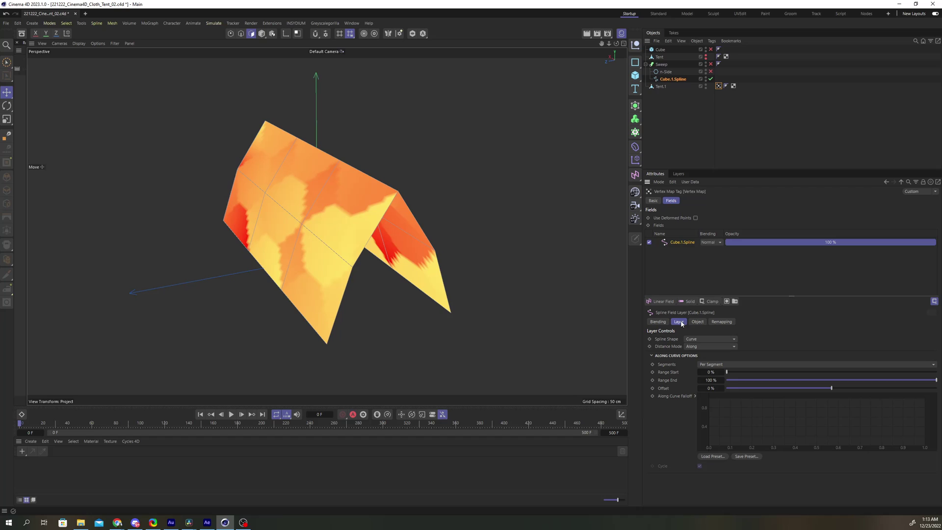
click(699, 338)
click(698, 347)
click(694, 347)
click(693, 358)
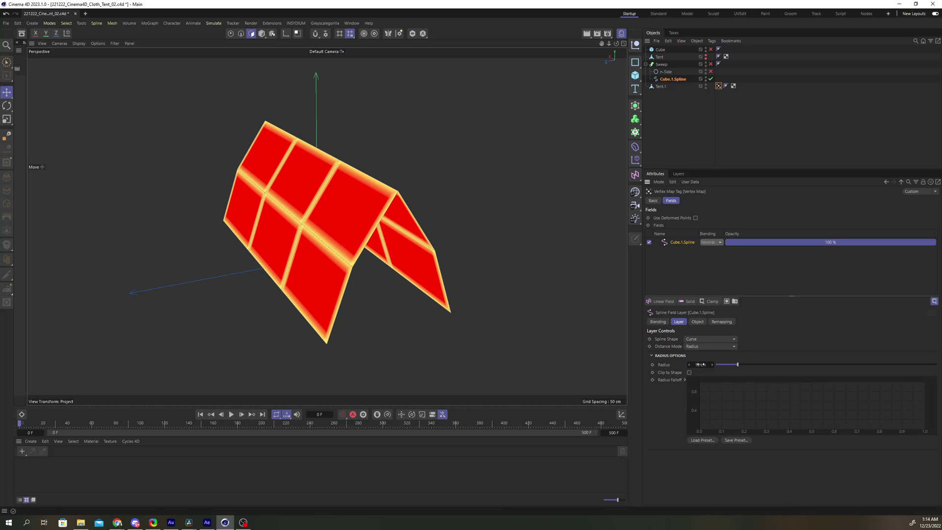
double_click(699, 364)
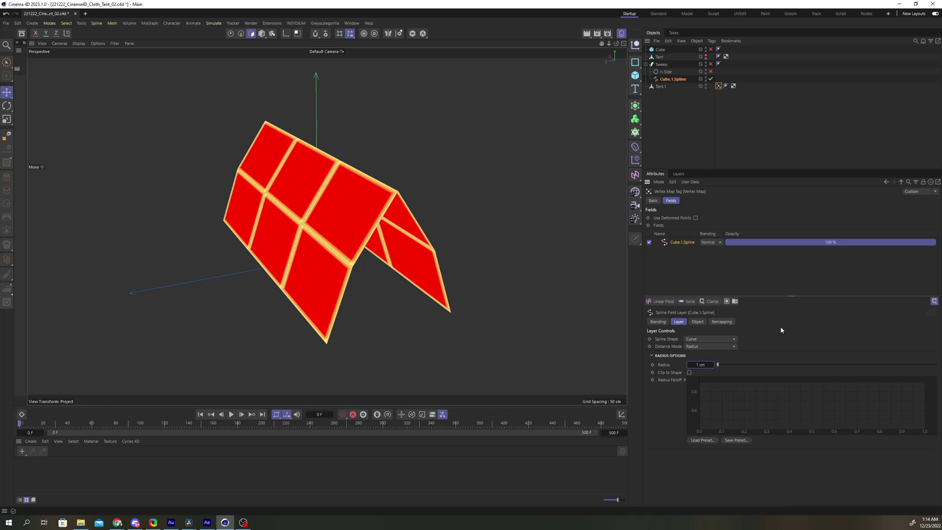
Step: Add a Cloth simulation tag to the tent copy and place it last among the object's tags
click(660, 87)
click(711, 41)
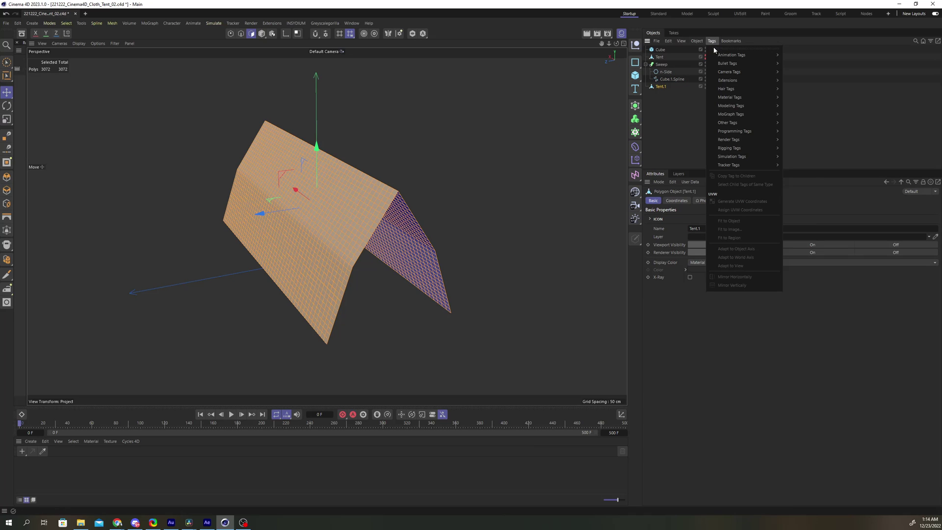
mouse_move(740, 158)
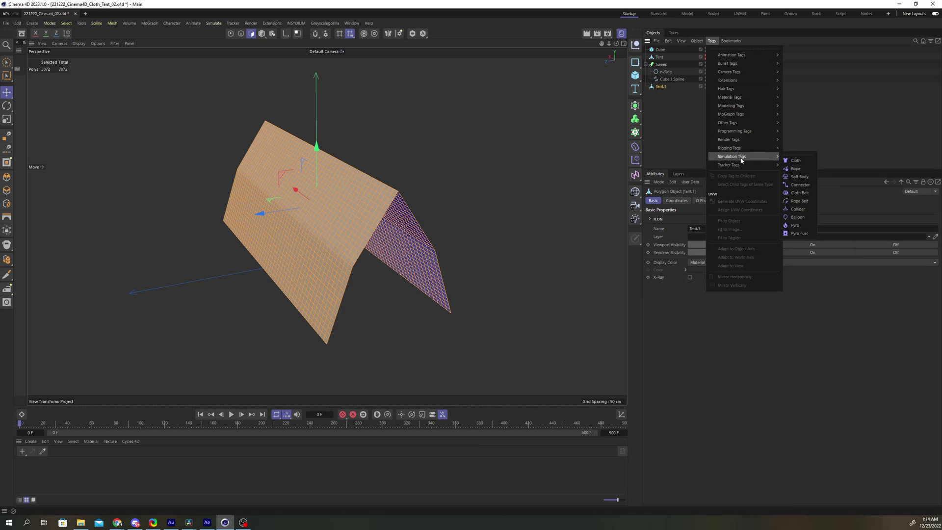
click(804, 160)
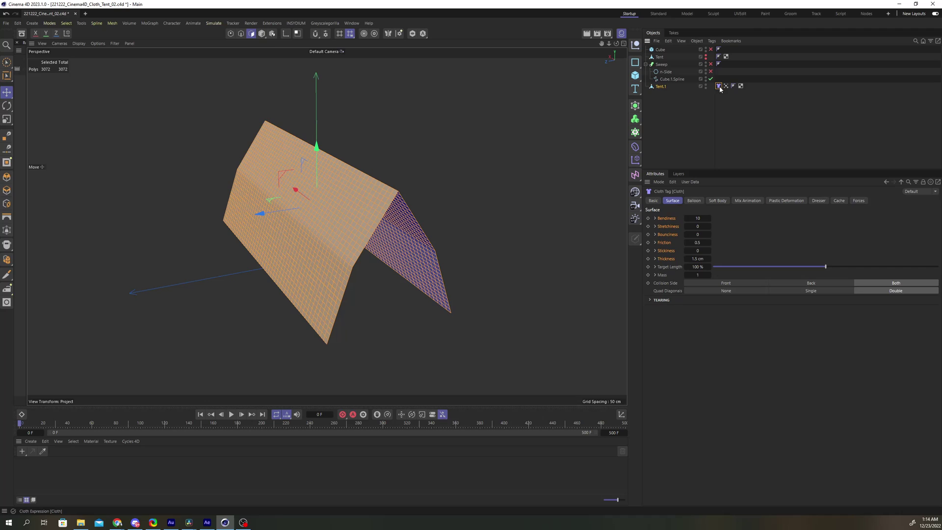
drag(718, 87, 754, 86)
Step: Play the cloth simulation to check the unpinned tent, and return to the first frame
click(233, 416)
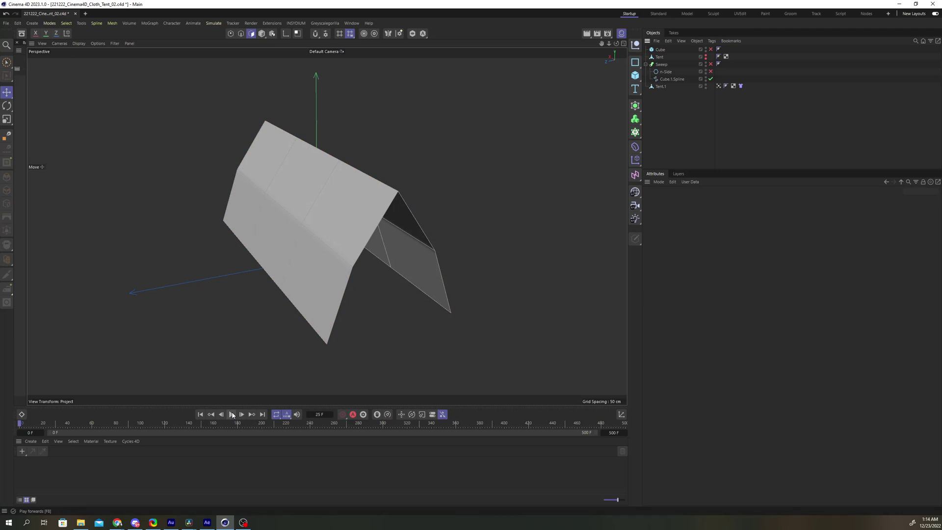
click(232, 415)
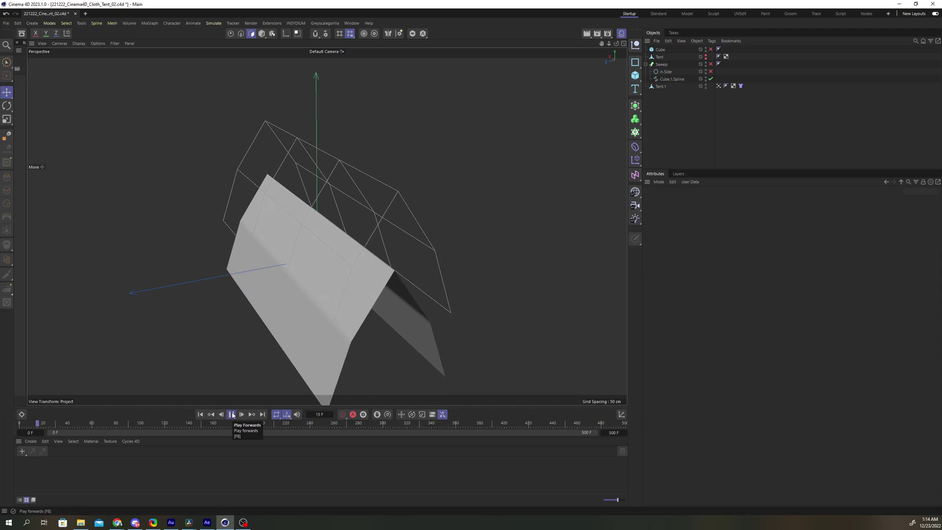
click(232, 415)
key(shift+f)
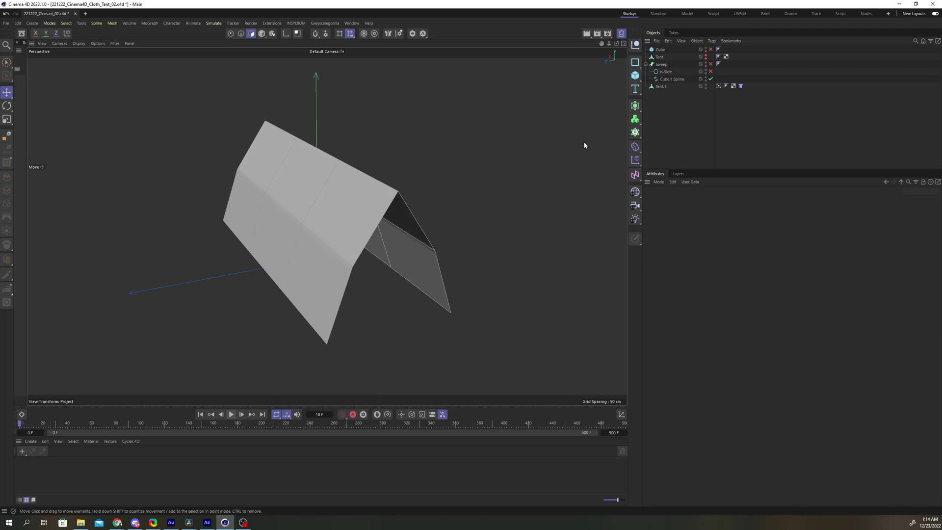
Step: Enable With Pins in the cloth's mix animation, assign the tent copy's vertex map to it and play the simulation
click(741, 85)
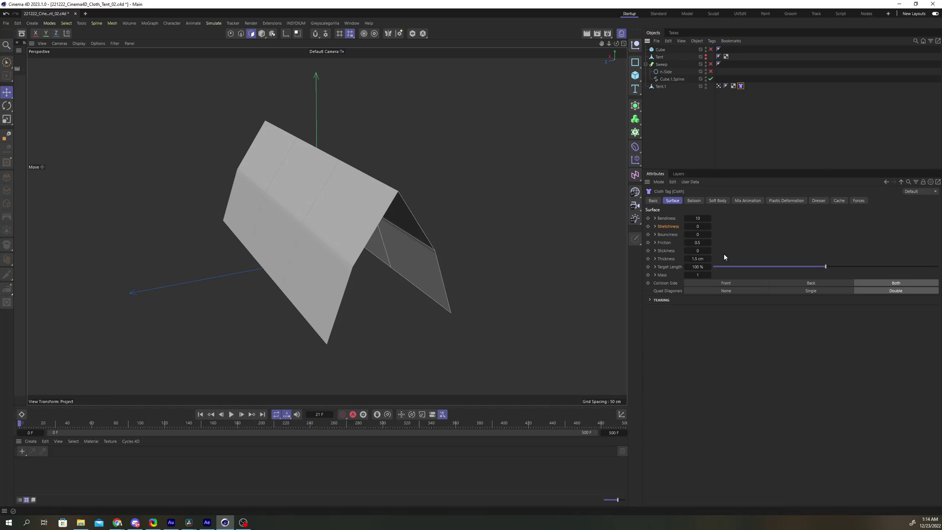
click(743, 201)
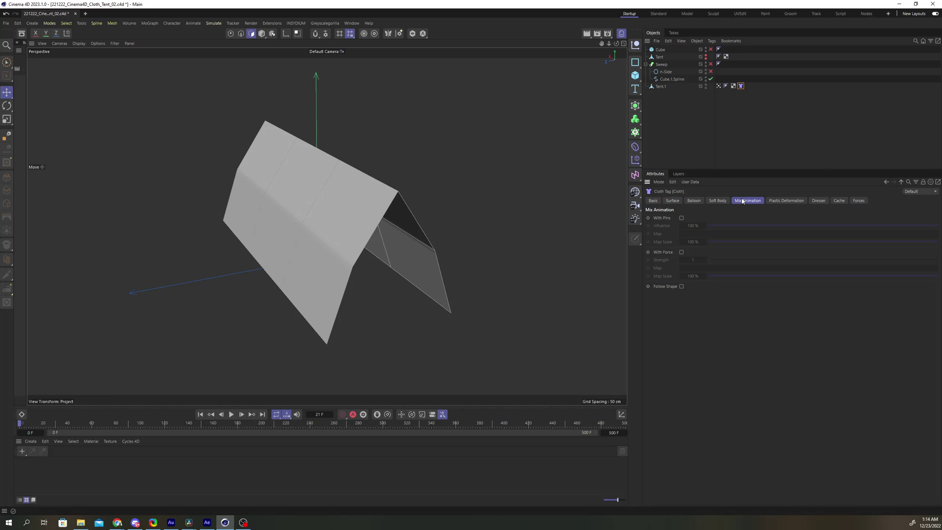
click(681, 217)
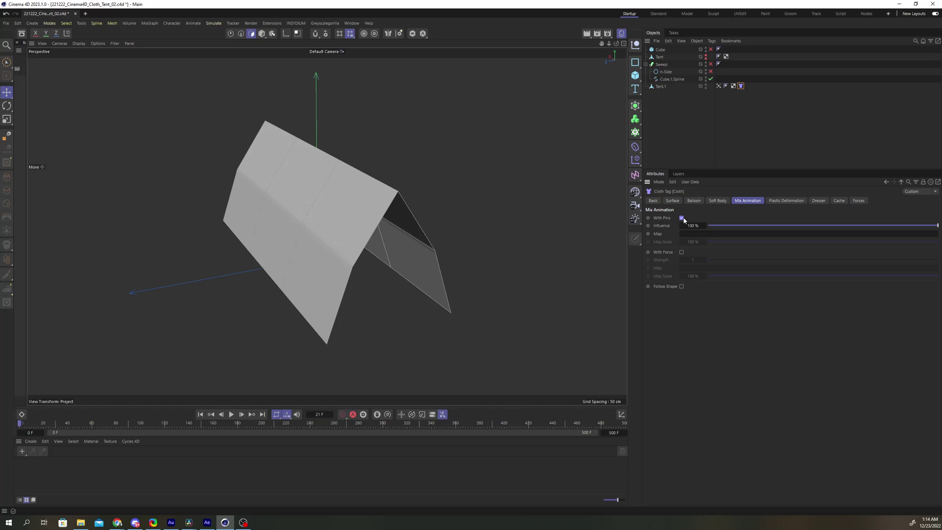
drag(719, 86, 707, 234)
click(734, 133)
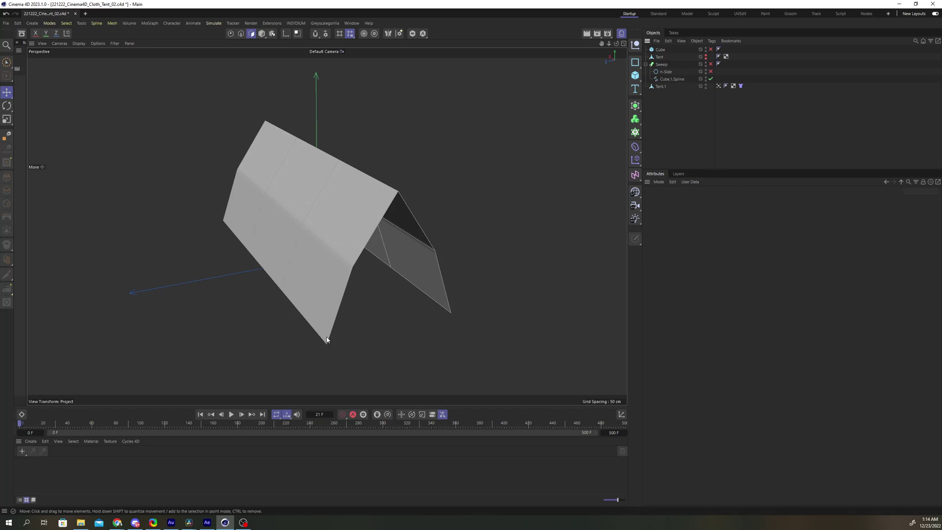
click(231, 414)
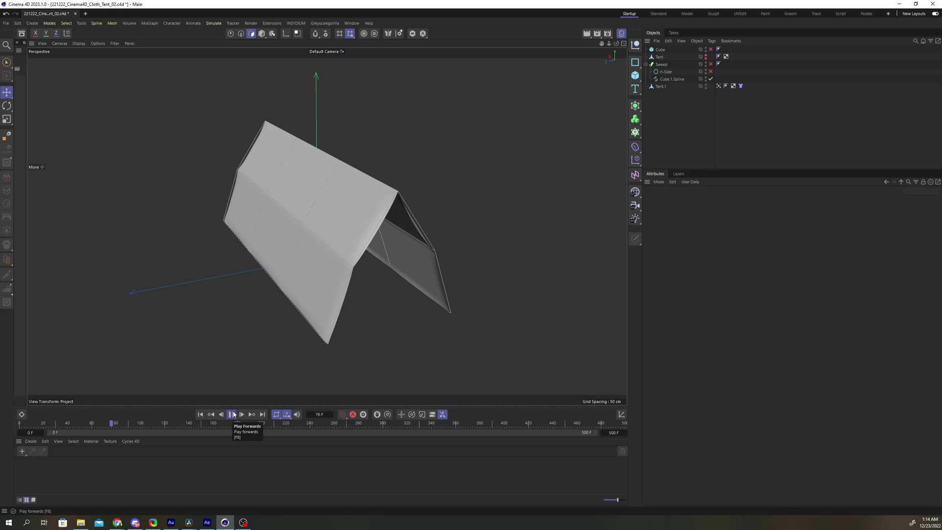
Step: Invert the remapping of the spline field in the vertex map and save the project
click(719, 86)
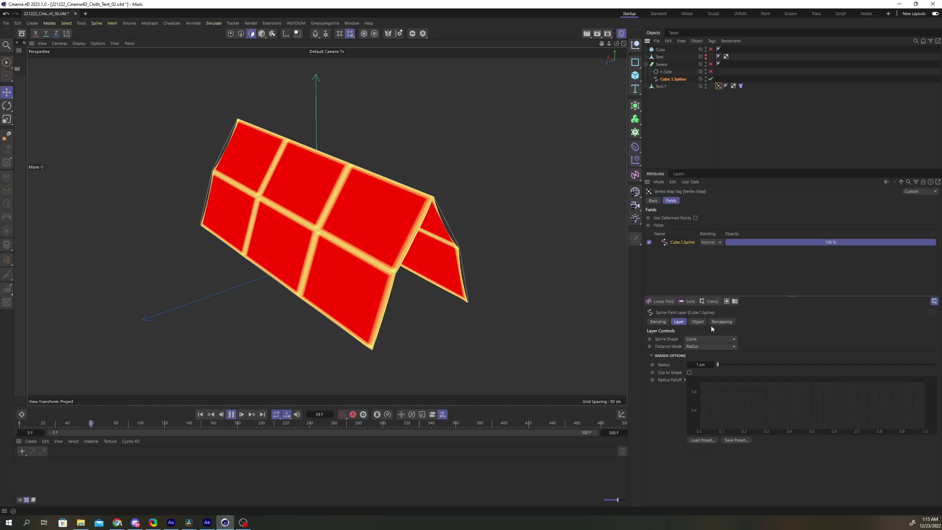
click(723, 322)
click(680, 396)
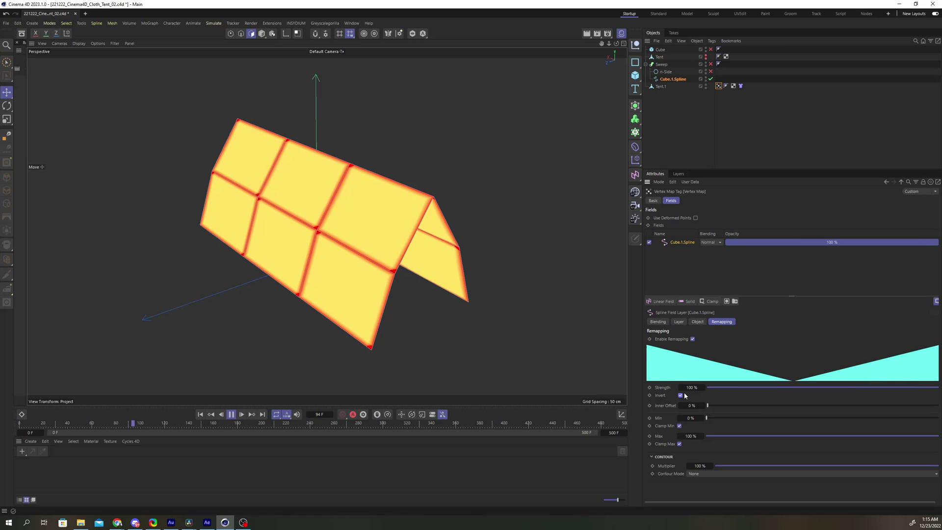
click(807, 109)
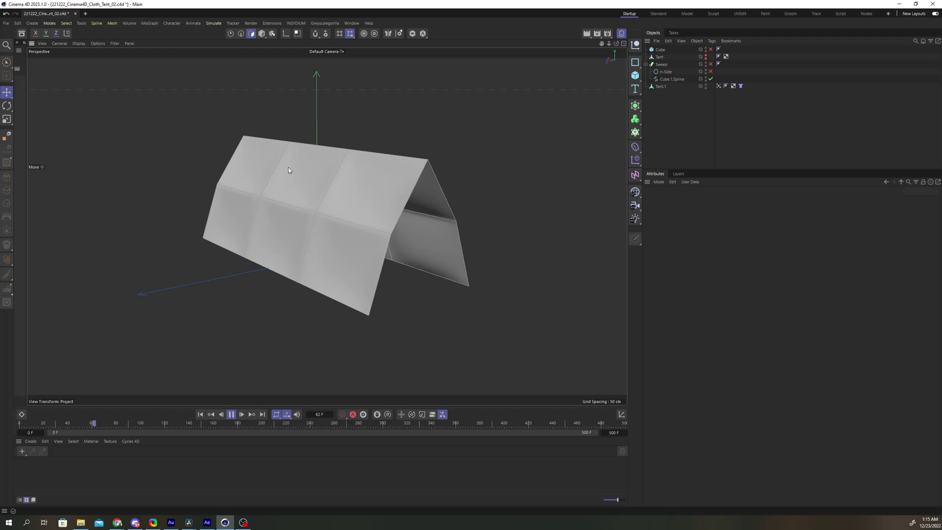
key(ctrl+s)
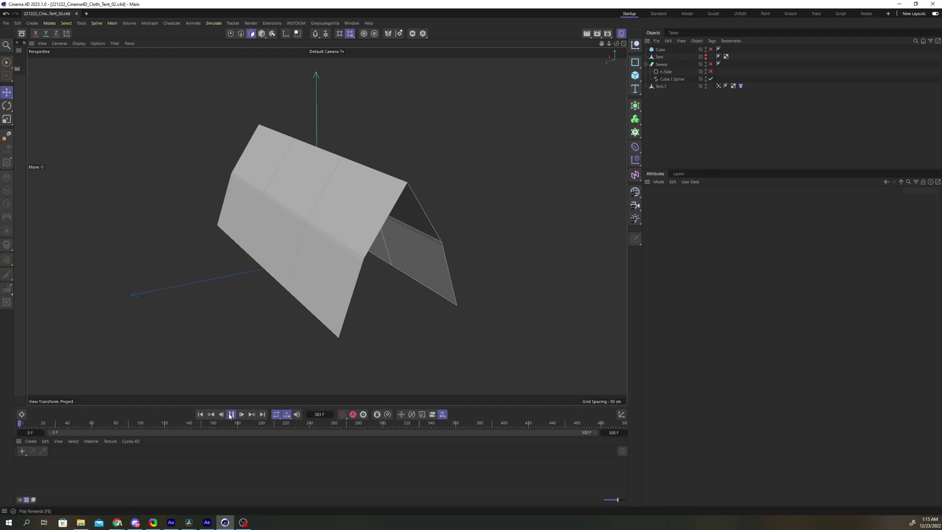
Step: Try moving the frame spline in model mode with the simulation playing, and stop playback
click(672, 79)
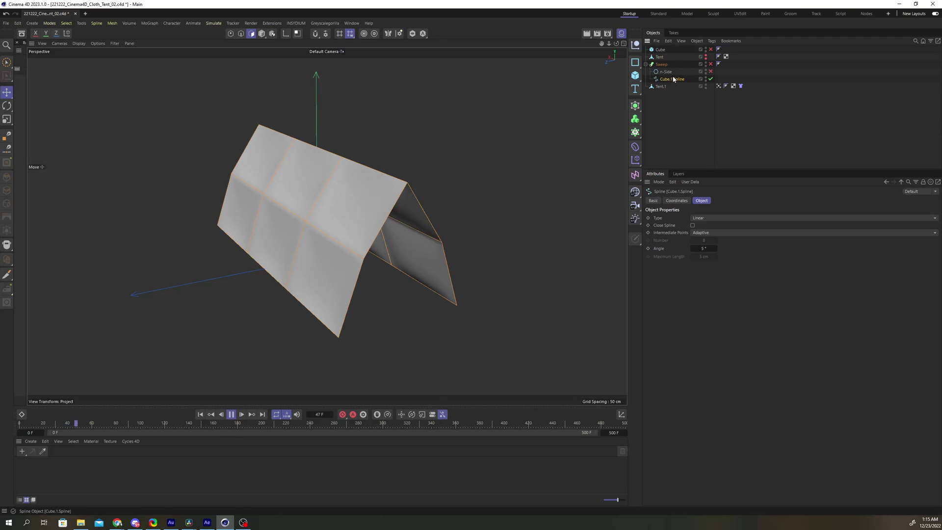
click(262, 34)
drag(299, 197, 300, 256)
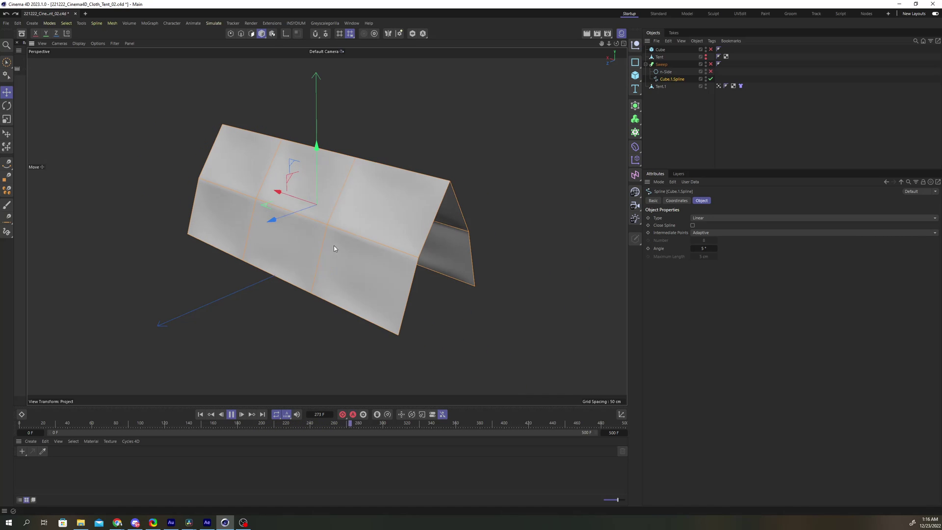
click(702, 136)
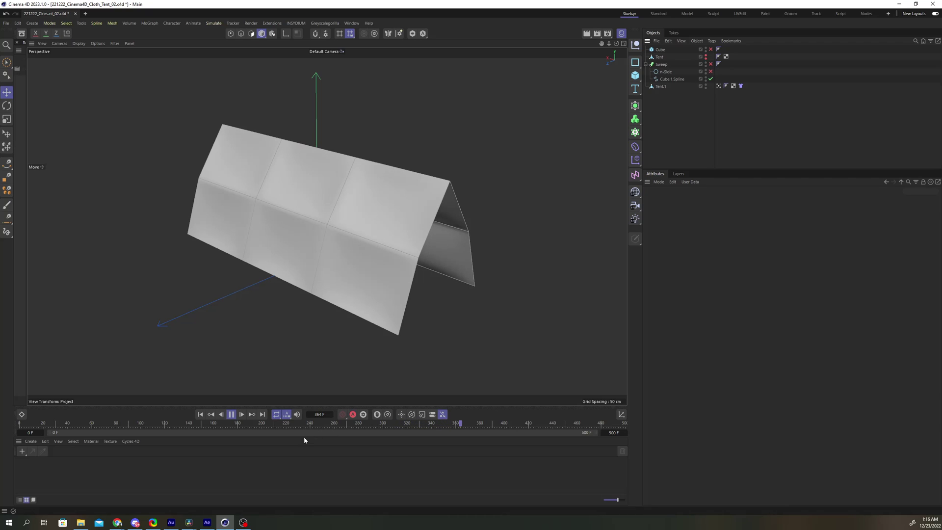
key(F8)
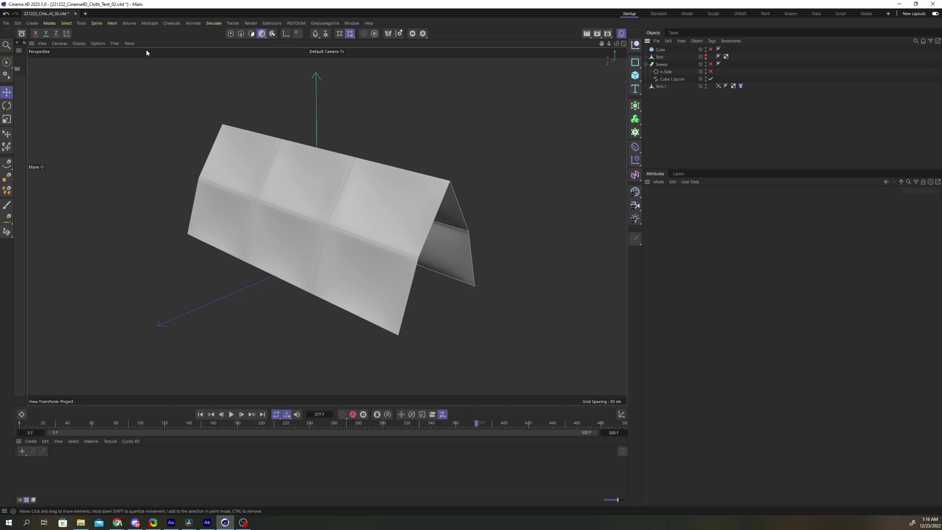
Step: Add a Wind force and move it away from the tent to about Y 117 cm and Z -618 cm
click(215, 24)
mouse_move(231, 38)
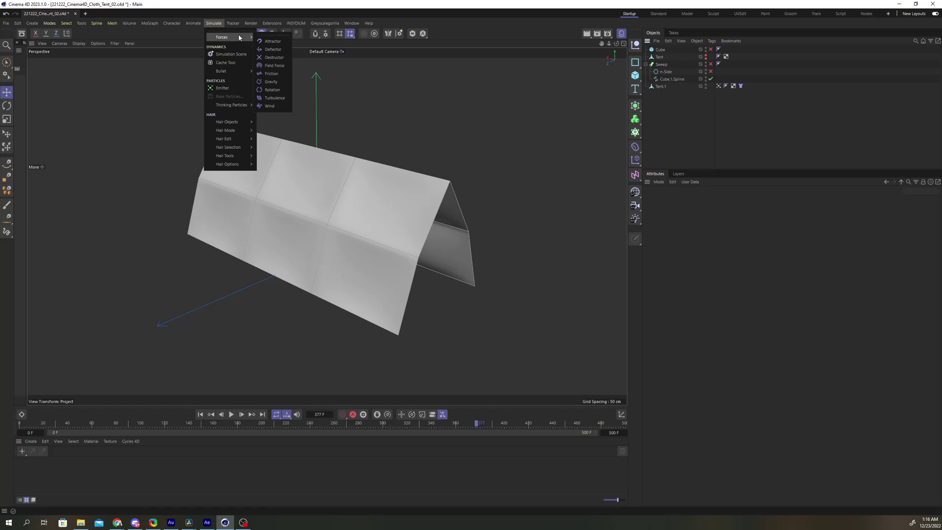
click(270, 106)
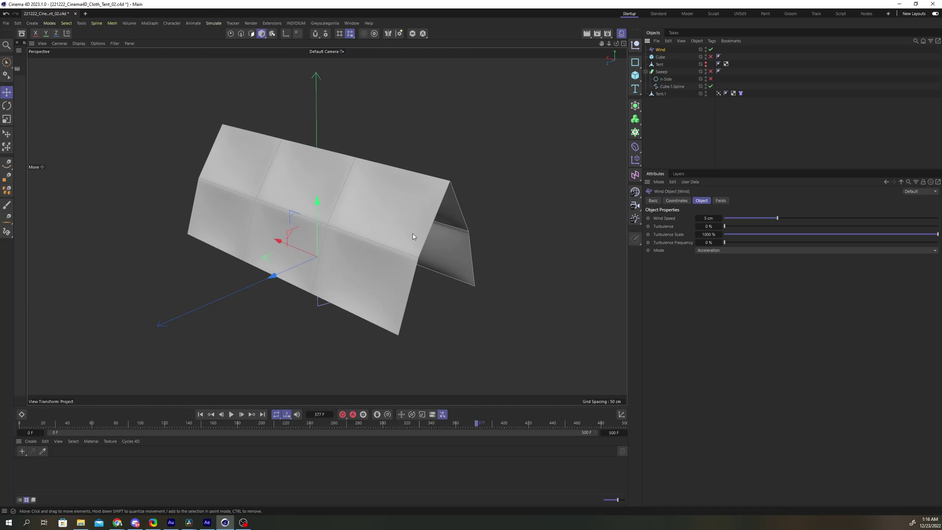
drag(334, 280, 507, 210)
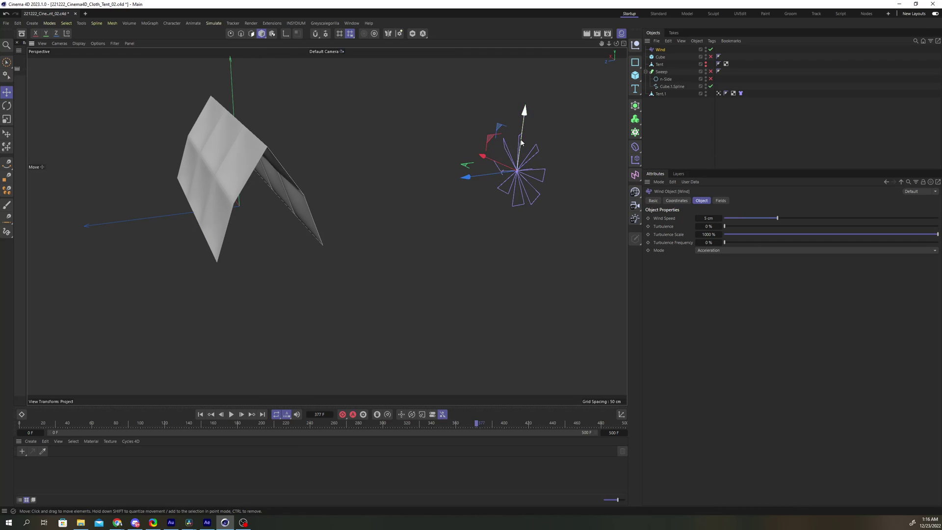
drag(505, 135, 520, 103)
drag(483, 131, 441, 137)
alt+drag(440, 185, 465, 196)
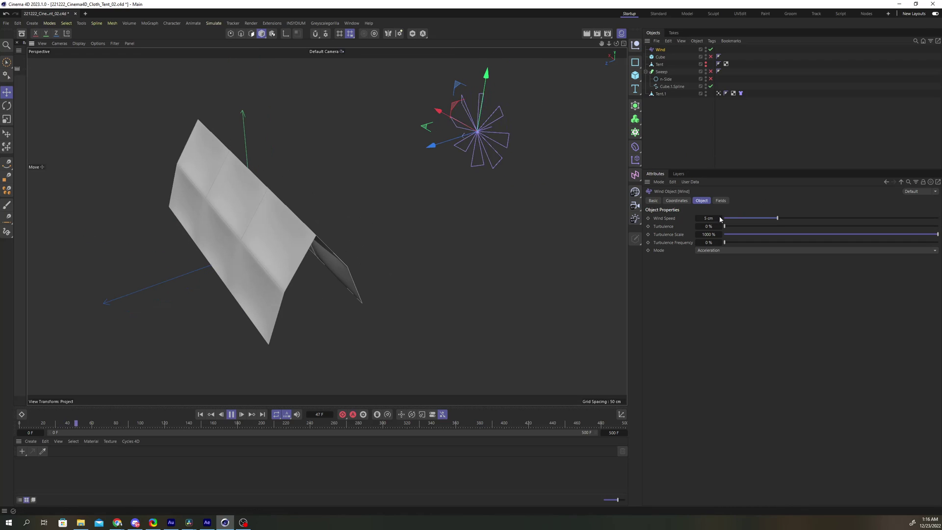
Step: Set the Wind object's speed to 500 cm and its turbulence to 250 % while the simulation plays
click(719, 219)
text(500)
key(Return)
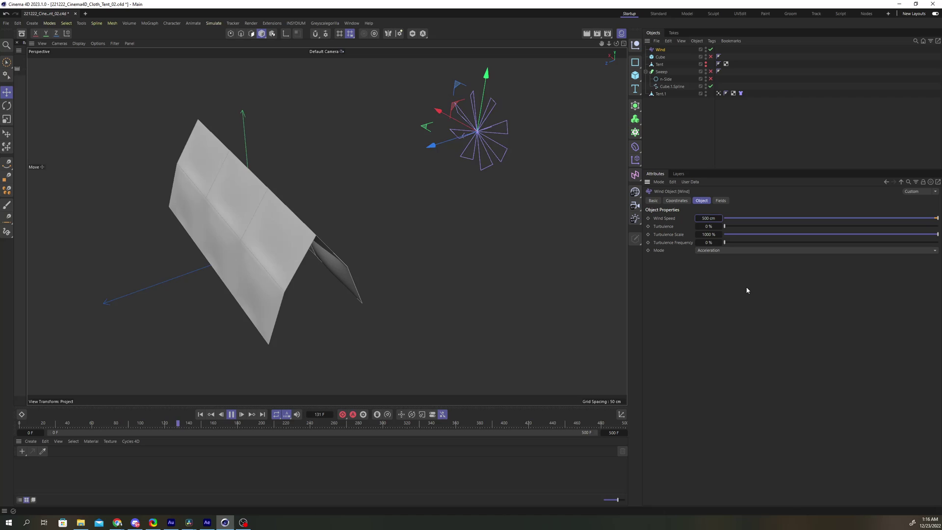
alt+drag(415, 273, 331, 228)
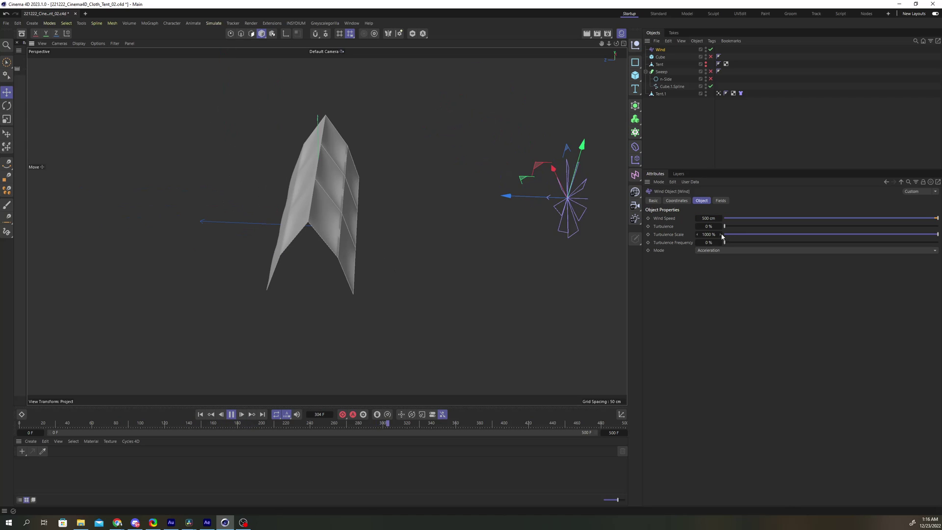
double_click(716, 227)
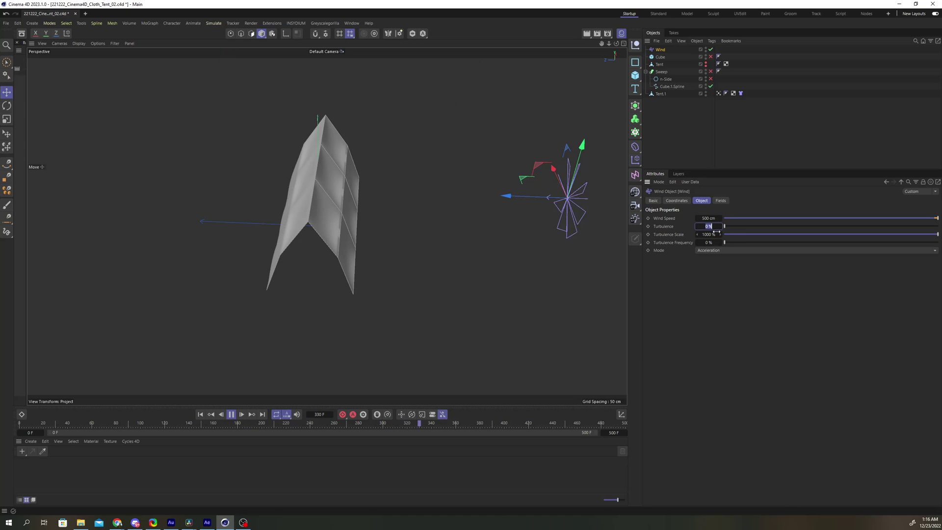
text(250)
key(Return)
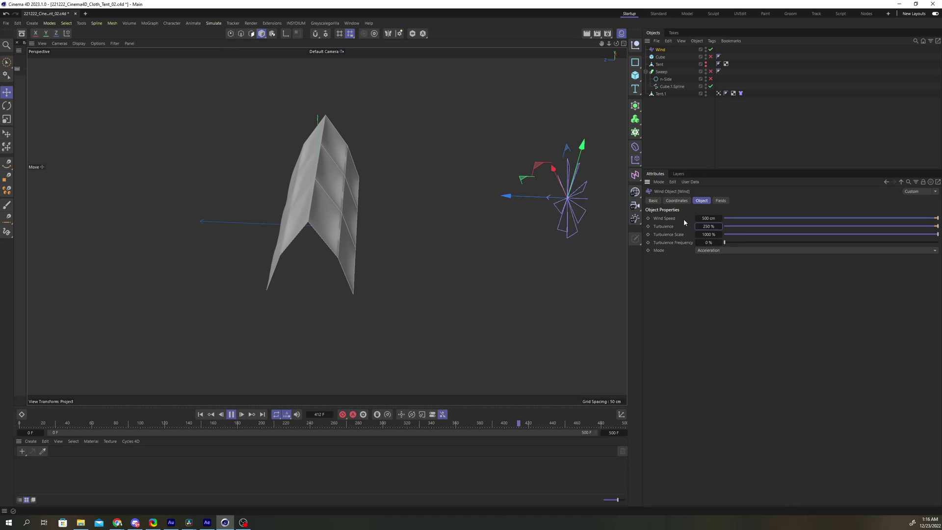
alt+drag(322, 252, 391, 223)
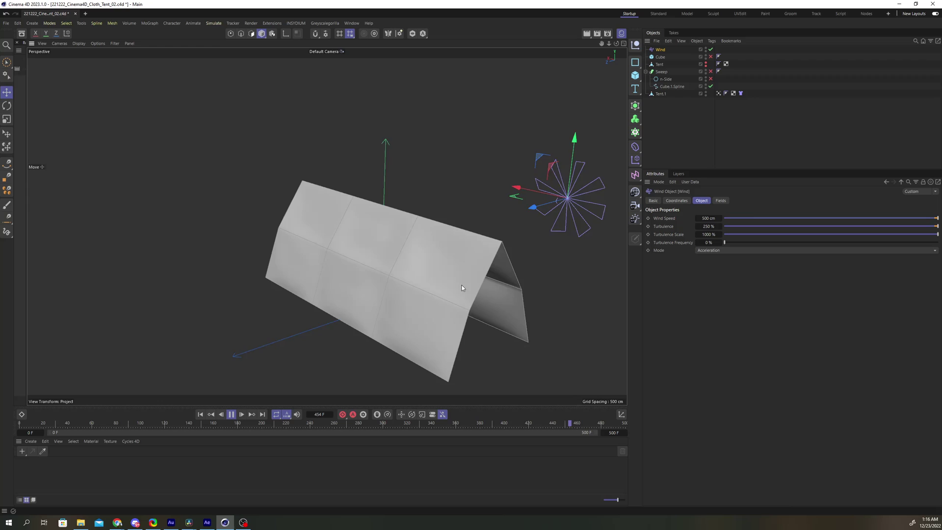
alt+middle_drag(461, 285, 430, 252)
alt+drag(431, 257, 456, 259)
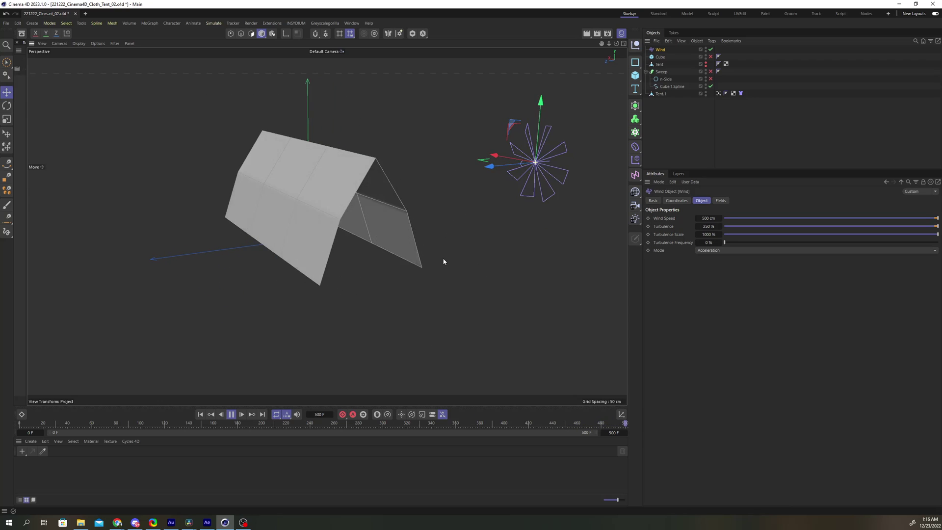
Step: Keyframe the Wind object's heading rotation at 0° on frame 0 and at about -142° on frame 92
click(677, 201)
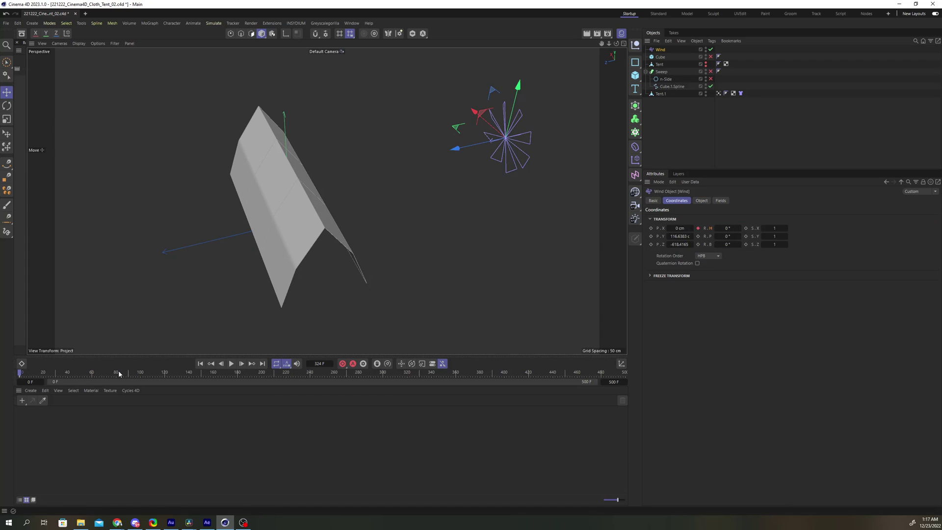
drag(118, 374, 130, 374)
key(r)
drag(508, 157, 471, 147)
click(660, 50)
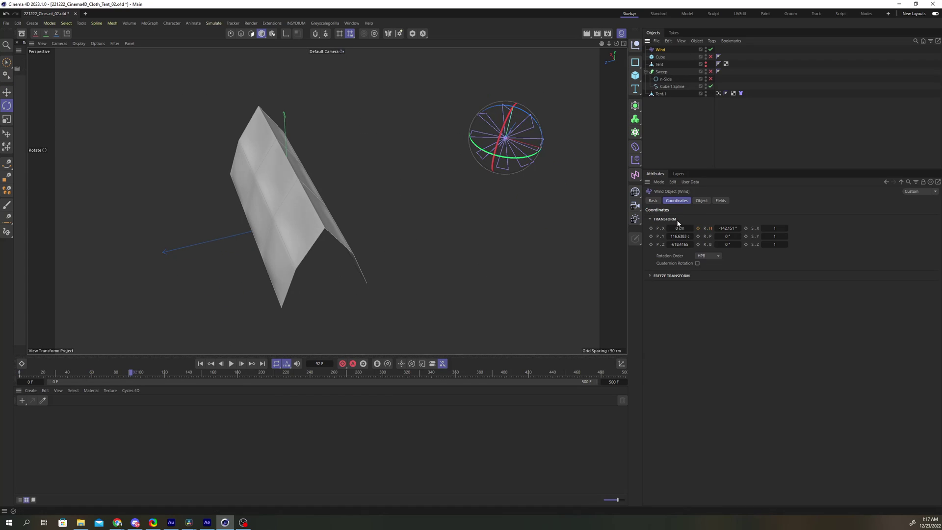
click(698, 228)
Step: Keyframe further heading rotations for the Wind object, about 125° at frame 324 and about -62° at frame 391
drag(130, 374, 412, 376)
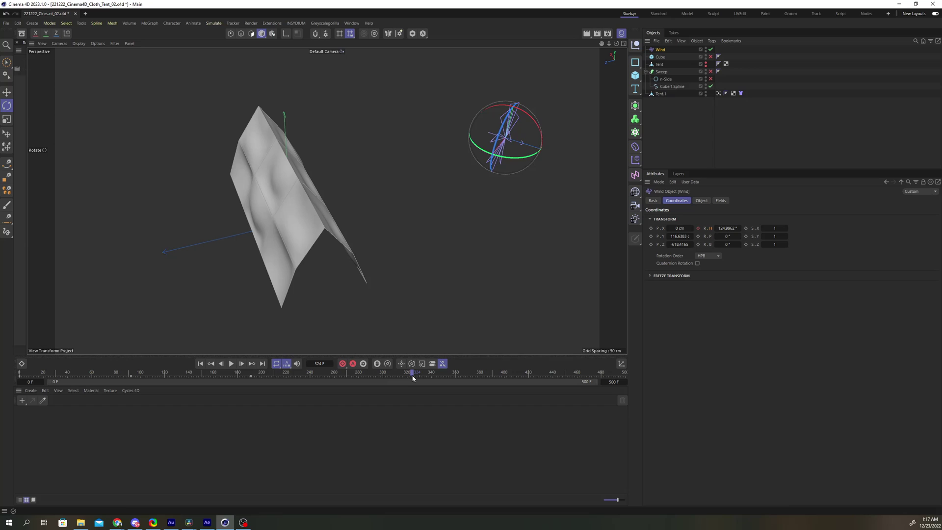
drag(515, 157, 501, 162)
drag(469, 111, 472, 108)
click(698, 228)
drag(412, 374, 493, 375)
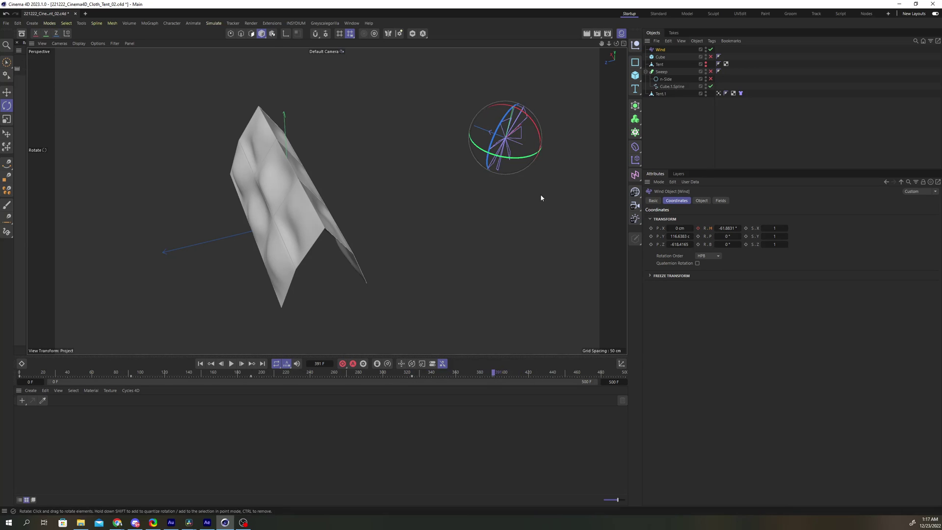
drag(513, 157, 539, 147)
click(698, 228)
drag(493, 374, 625, 375)
Step: Deselect the Wind object and play the simulation from frame 0 to check the animated wind direction
click(811, 134)
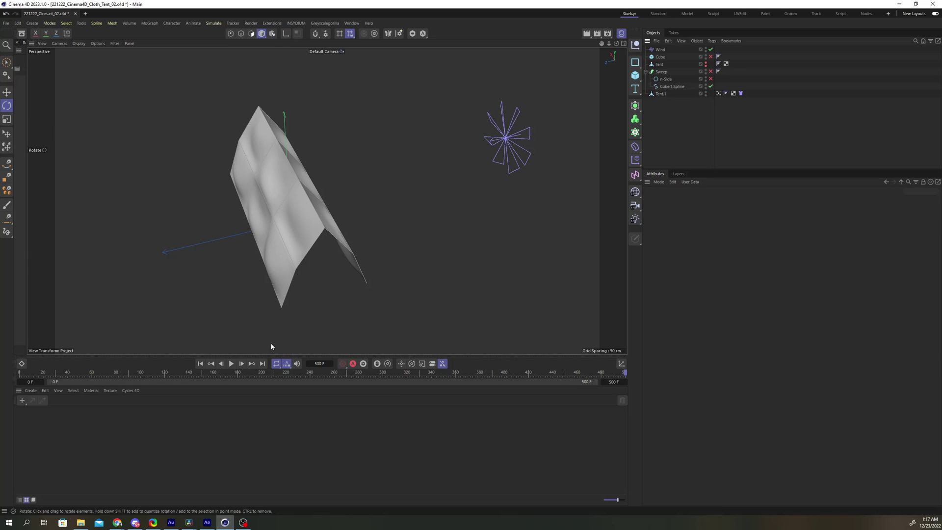
key(shift+f)
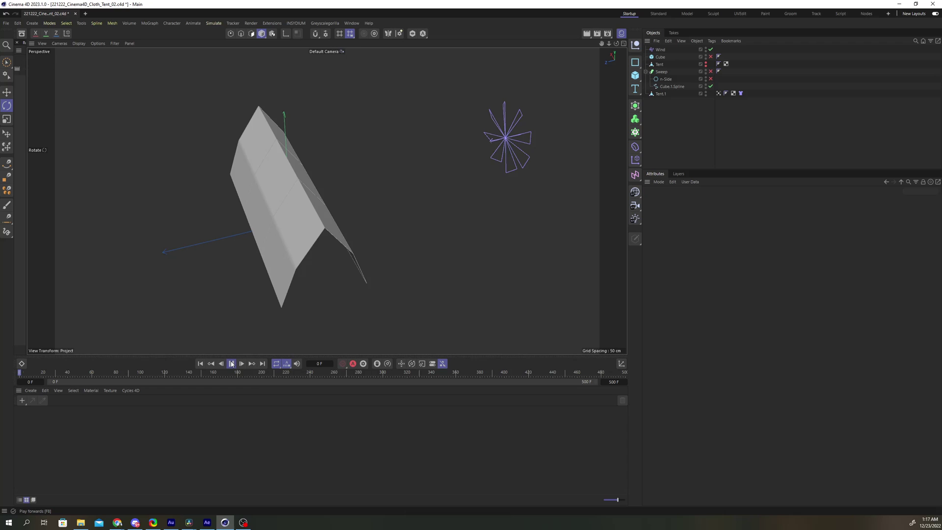
click(232, 364)
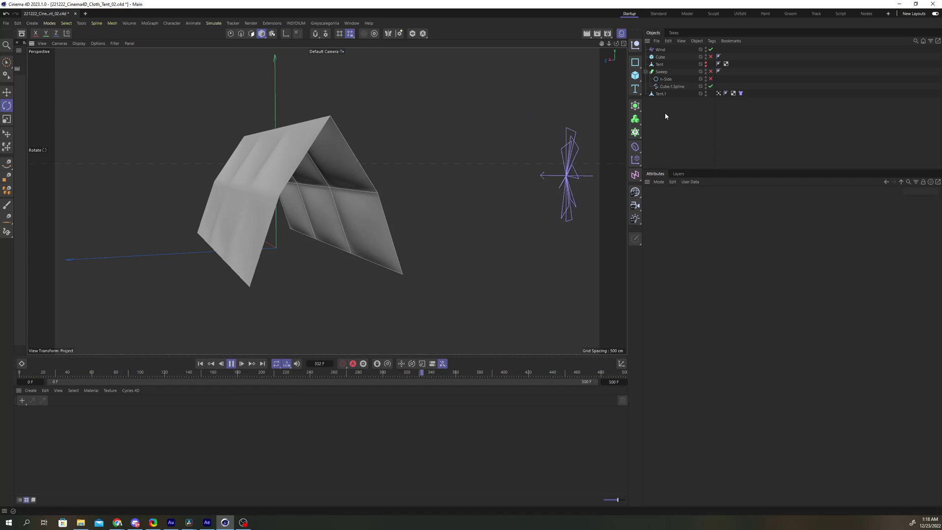
Step: Set the target length in the surface settings of Tent.1's cloth tag to 105 %
click(741, 93)
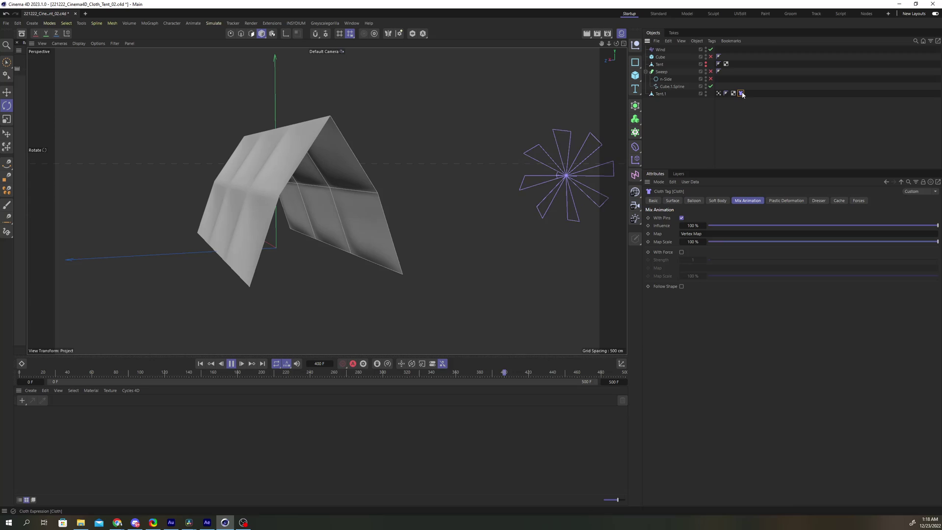
click(674, 200)
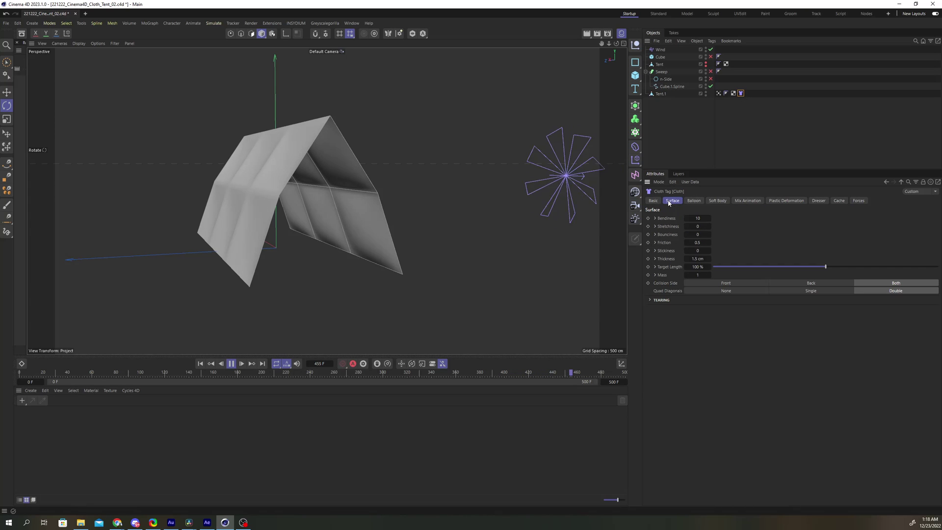
click(696, 266)
text(10)
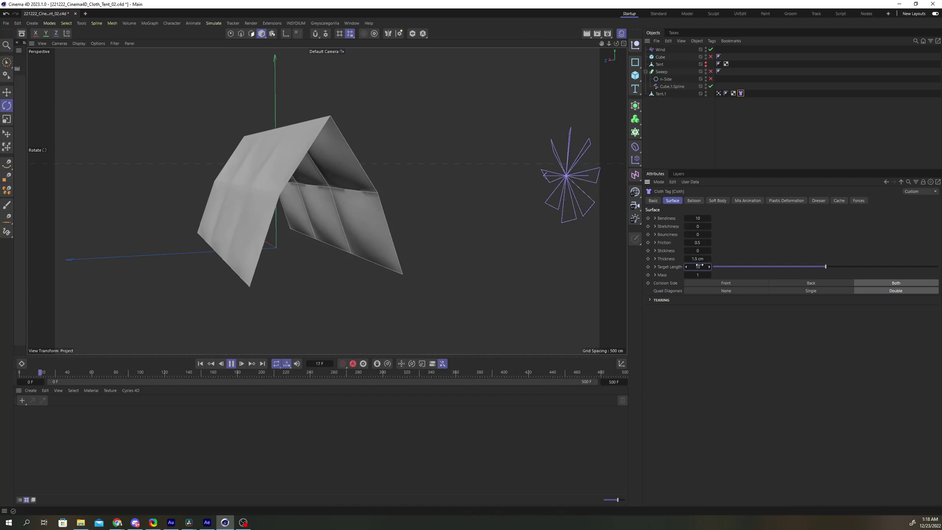
text(5)
key(Return)
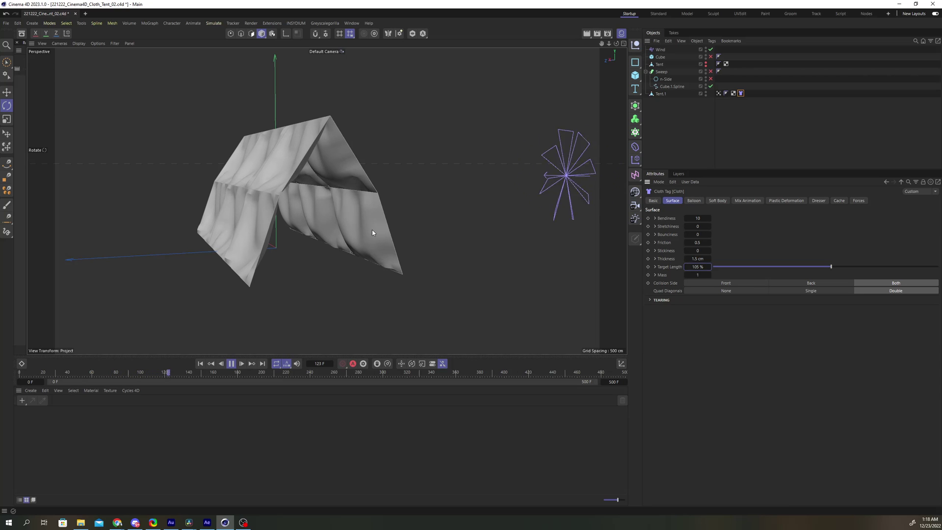
Step: Nest Tent.1 under a new Subdivision Surface object and clear the selection
alt+drag(272, 227, 422, 235)
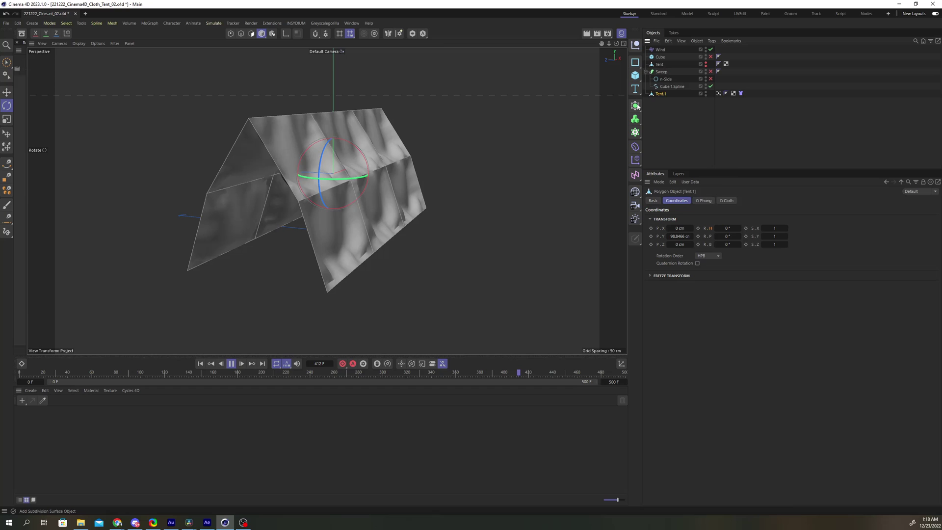
click(673, 125)
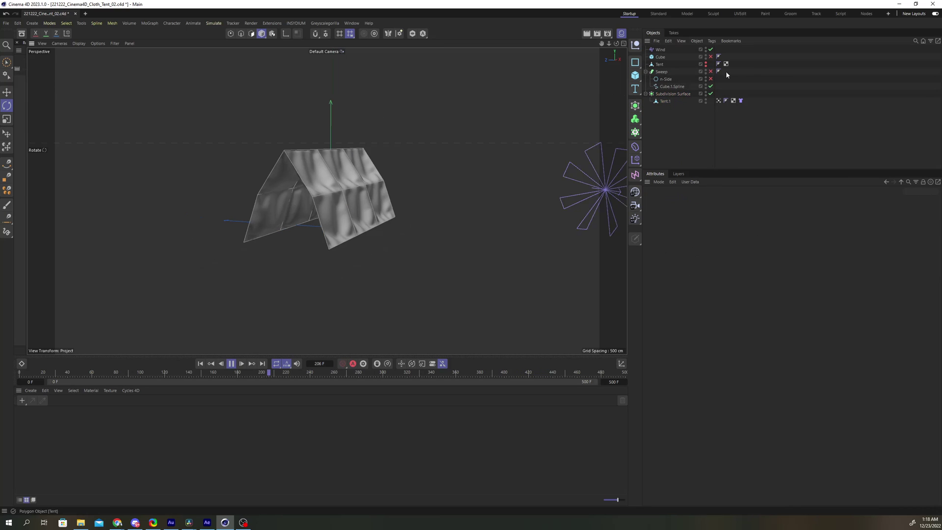
Step: Raise the Wind object's speed to 1000 cm and its turbulence to 500 %
click(660, 50)
double_click(708, 217)
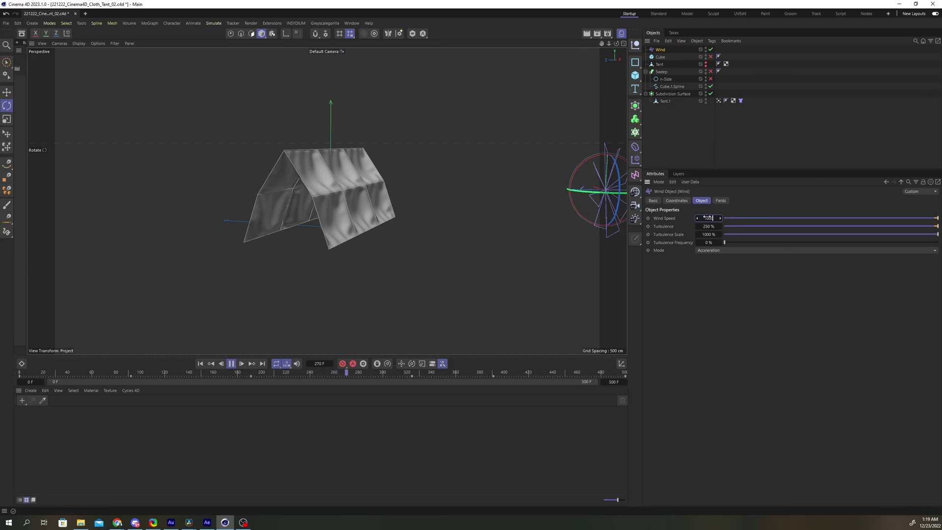
key(Return)
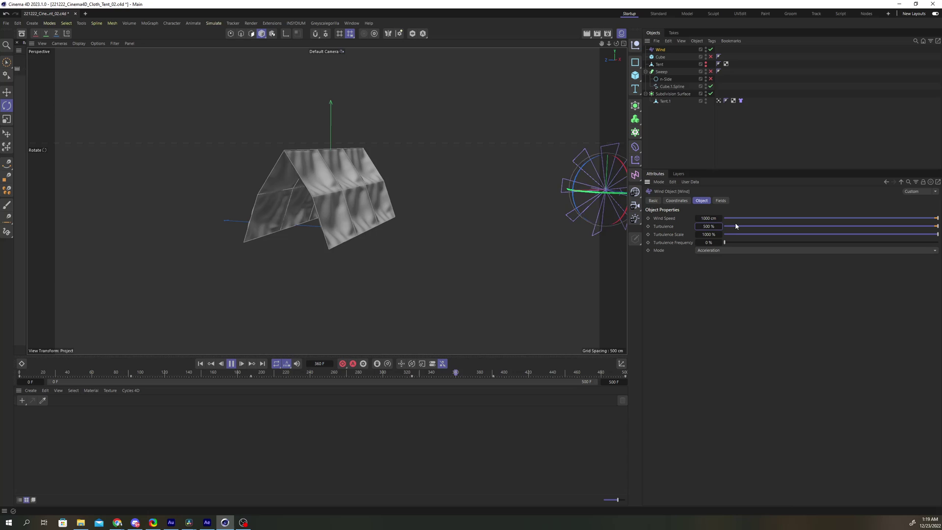